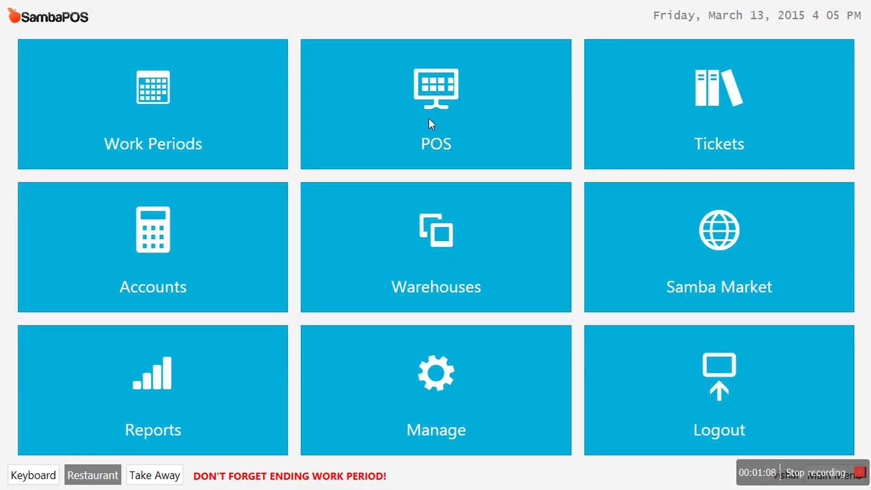
Step: Start a new point-of-sale ticket for table 11 and assign a waiter to it
{"action": "left_click", "coordinate": [446, 93]}
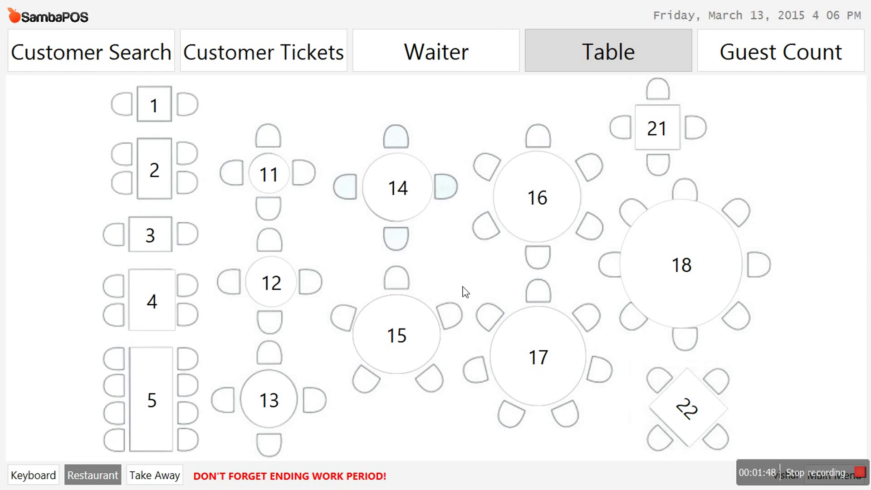
{"action": "left_click", "coordinate": [272, 175]}
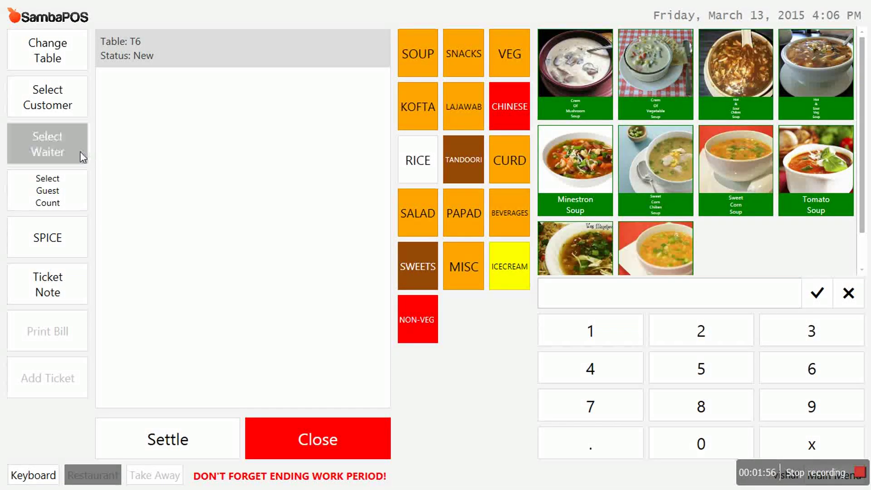
{"action": "left_click", "coordinate": [62, 151]}
{"action": "left_click", "coordinate": [169, 169]}
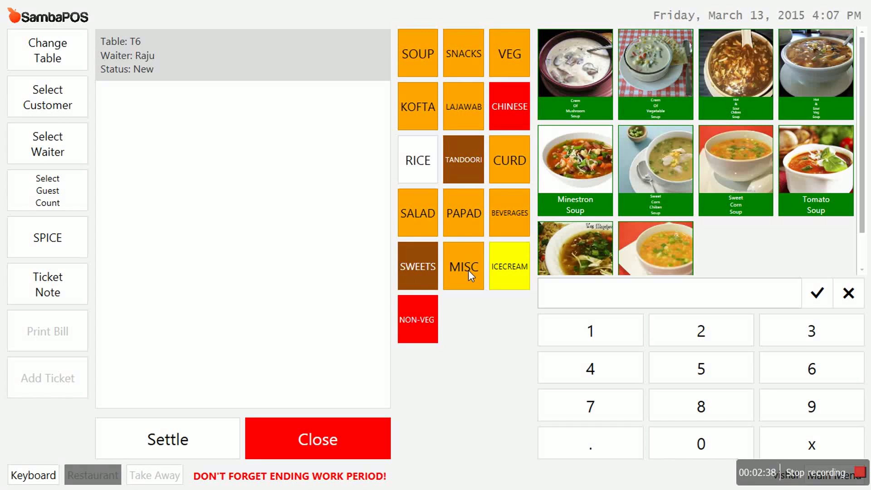
Step: Add two Minestron Soup orders to the ticket and set the portion of each to X 2
{"action": "left_click", "coordinate": [408, 48]}
{"action": "left_click", "coordinate": [575, 164]}
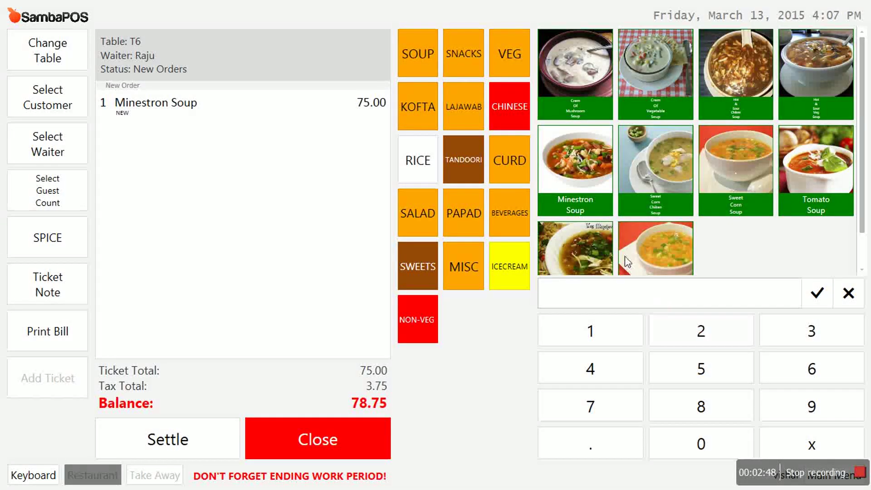
{"action": "left_click", "coordinate": [572, 160]}
{"action": "left_click", "coordinate": [243, 104]}
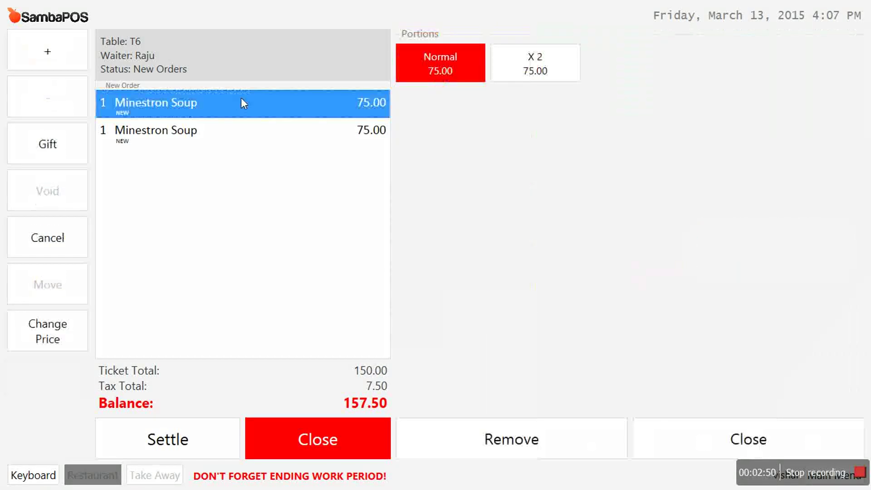
{"action": "left_click", "coordinate": [502, 70]}
{"action": "left_click", "coordinate": [301, 132]}
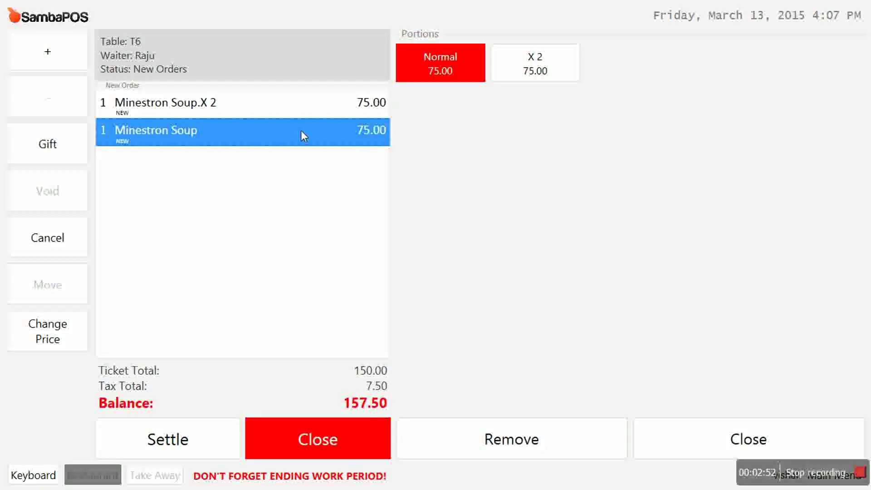
{"action": "left_click", "coordinate": [522, 69]}
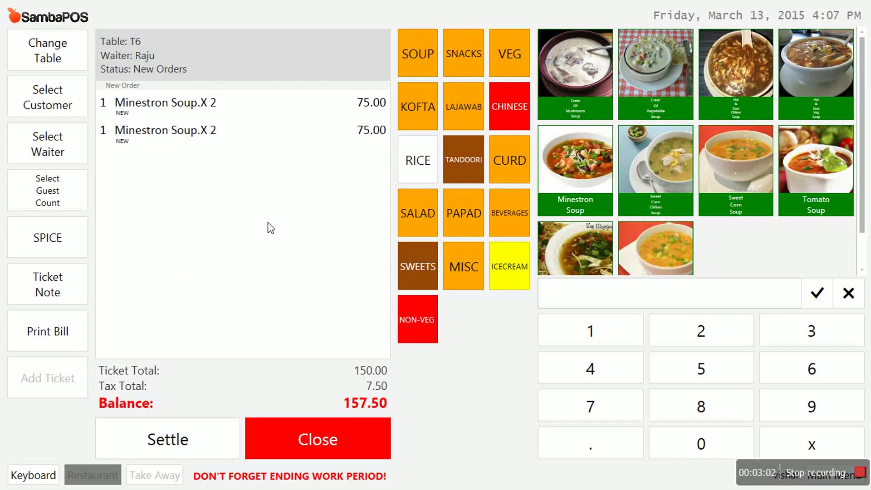
Step: Add four separate Papad Roast orders to the ticket, one at a time
{"action": "left_click", "coordinate": [461, 216]}
{"action": "left_click", "coordinate": [742, 53]}
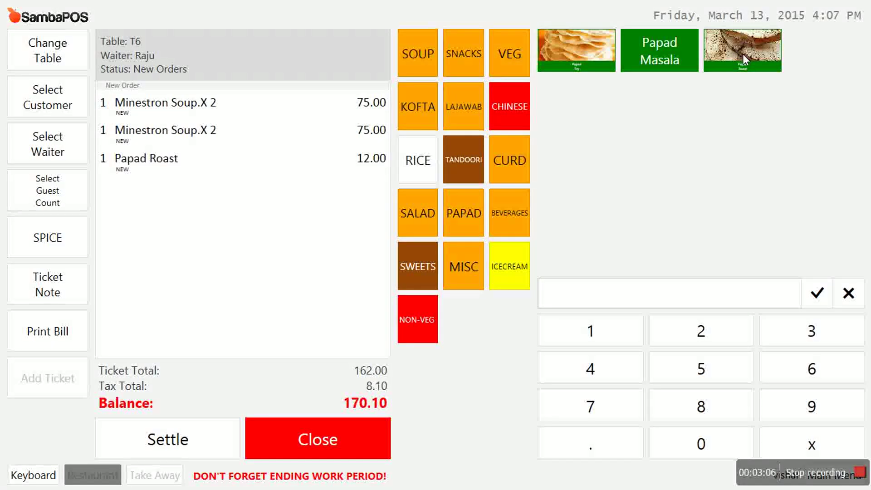
{"action": "left_click", "coordinate": [742, 54]}
{"action": "left_click", "coordinate": [742, 54]}
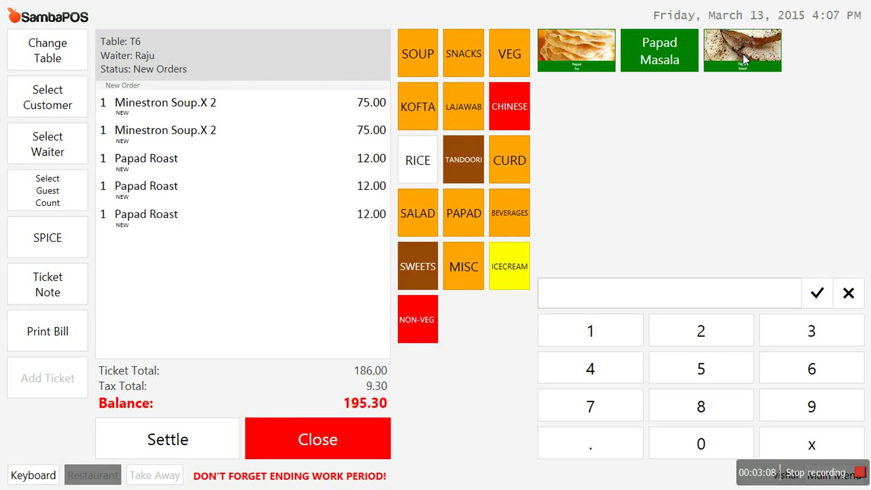
{"action": "left_click", "coordinate": [742, 54]}
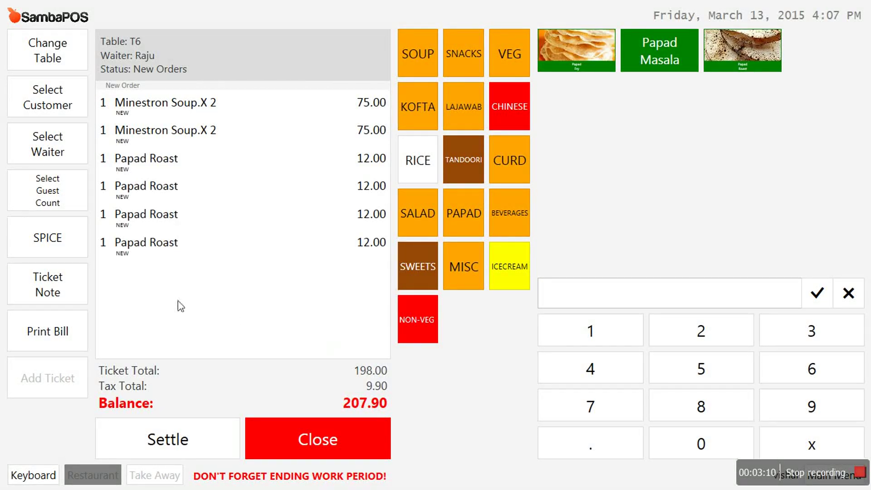
Step: Cancel all four single Papad Roast orders on the ticket
{"action": "left_click", "coordinate": [134, 164]}
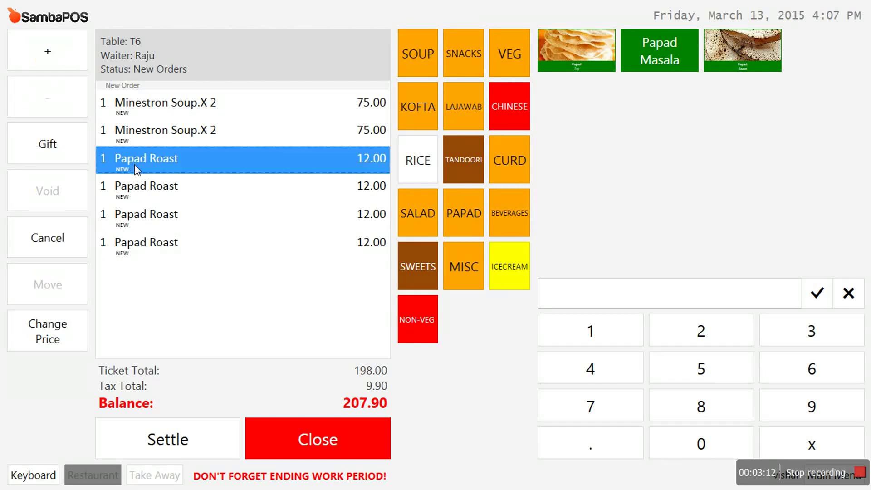
{"action": "left_click", "coordinate": [78, 225]}
{"action": "left_click", "coordinate": [146, 164]}
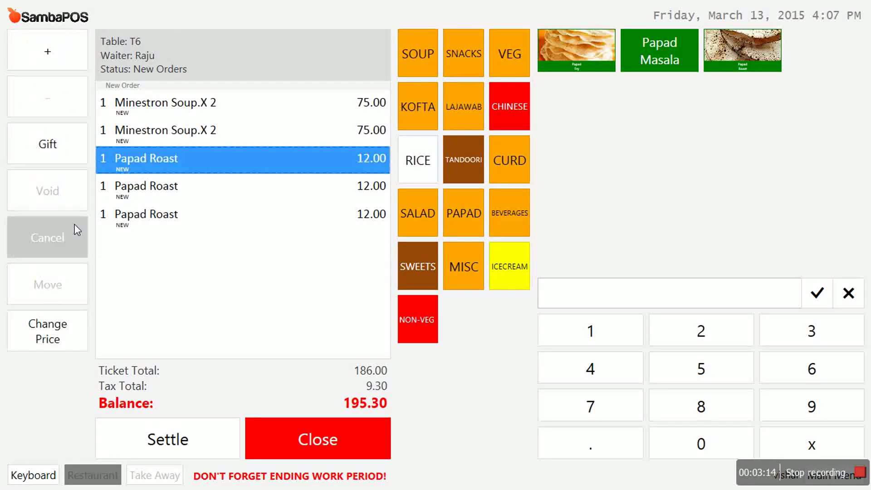
{"action": "left_click", "coordinate": [78, 224]}
{"action": "left_click", "coordinate": [139, 166]}
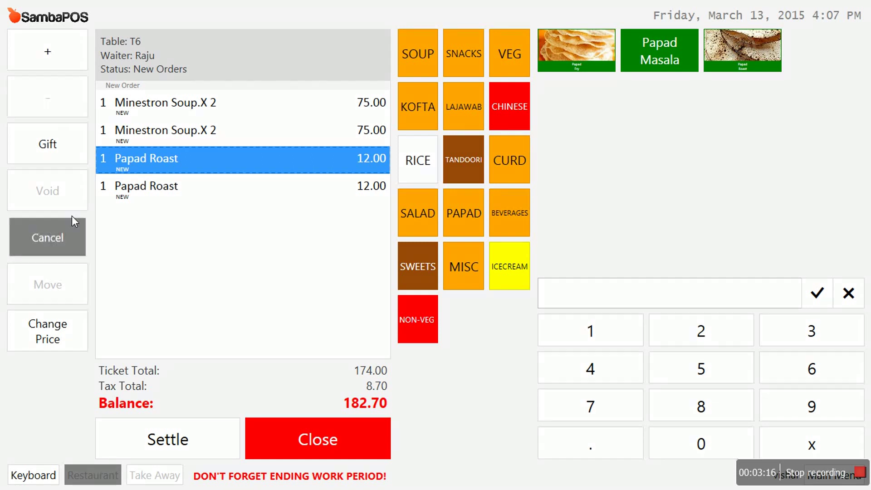
{"action": "left_click", "coordinate": [71, 218]}
{"action": "left_click", "coordinate": [149, 164]}
{"action": "left_click", "coordinate": [48, 235]}
Step: Add Papad Roast as one order with a quantity of 4 and close the ticket
{"action": "left_click", "coordinate": [571, 365]}
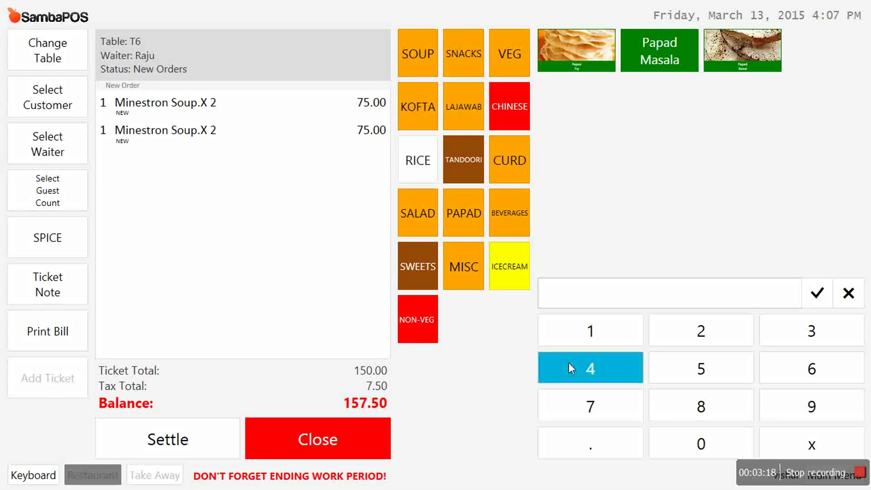
{"action": "left_click", "coordinate": [756, 50]}
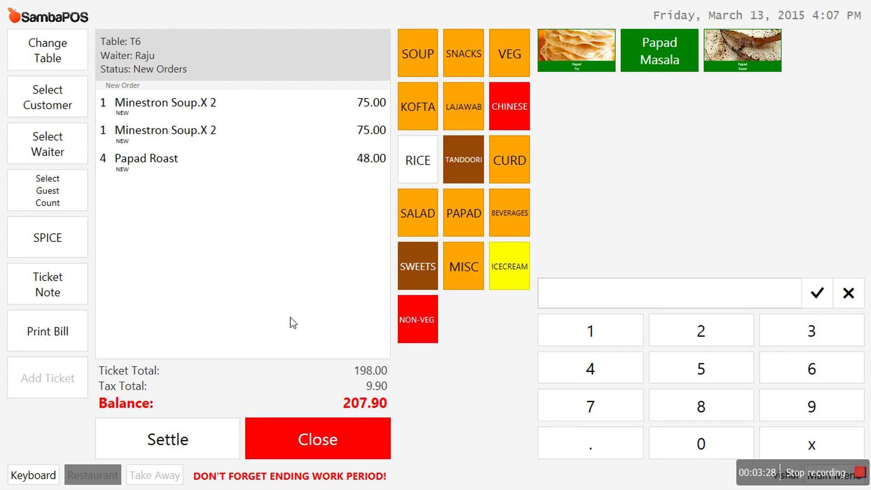
{"action": "left_click", "coordinate": [295, 435]}
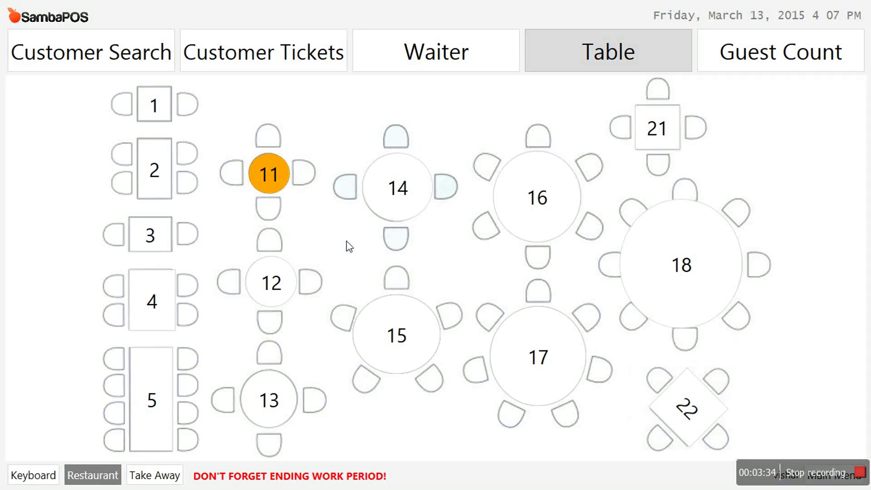
Step: Save the kitchen order printout as a PDF named KOT1 on the Desktop
{"action": "left_click", "coordinate": [380, 264]}
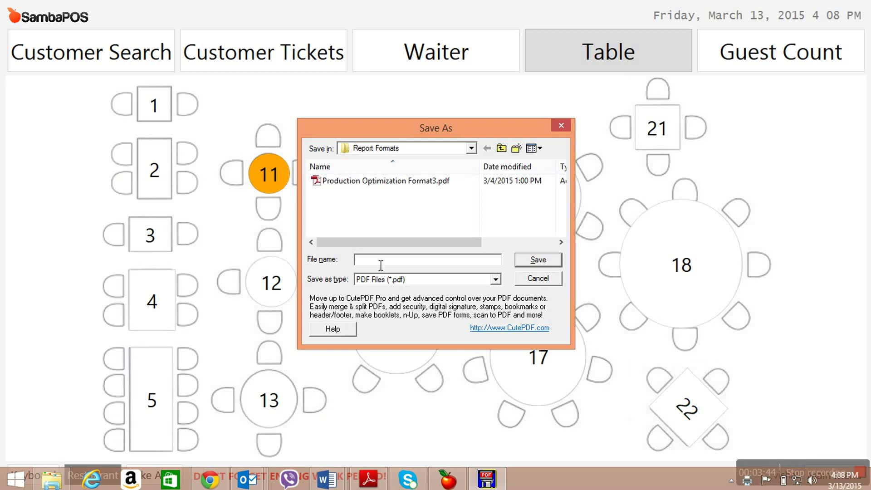
{"action": "type", "text": "KOT1"}
{"action": "left_click", "coordinate": [429, 149]}
{"action": "left_click", "coordinate": [427, 156]}
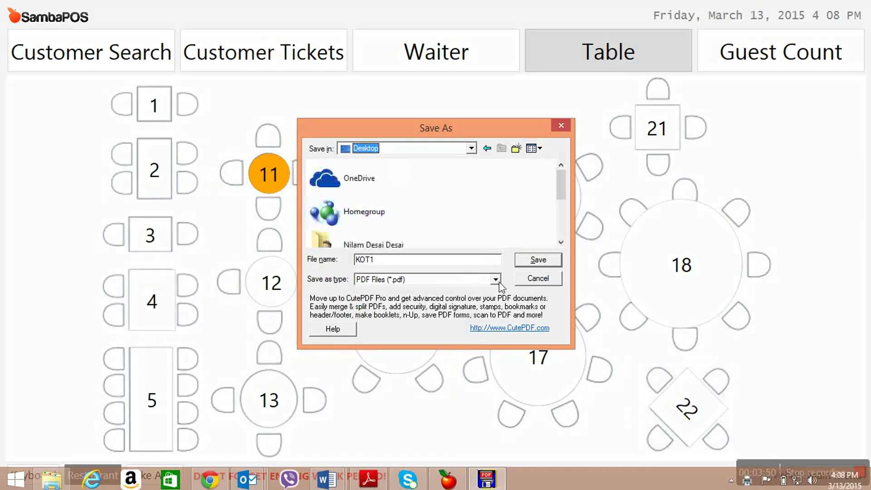
{"action": "left_click", "coordinate": [530, 263]}
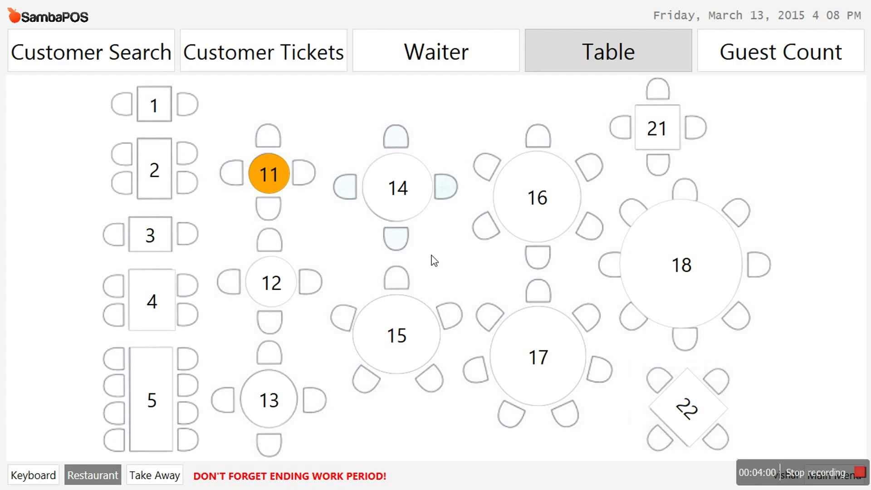
Step: Open KOT1.pdf from the desktop, examine the table, waiter and ordered items on it, and close the document
{"action": "key", "text": "super+d"}
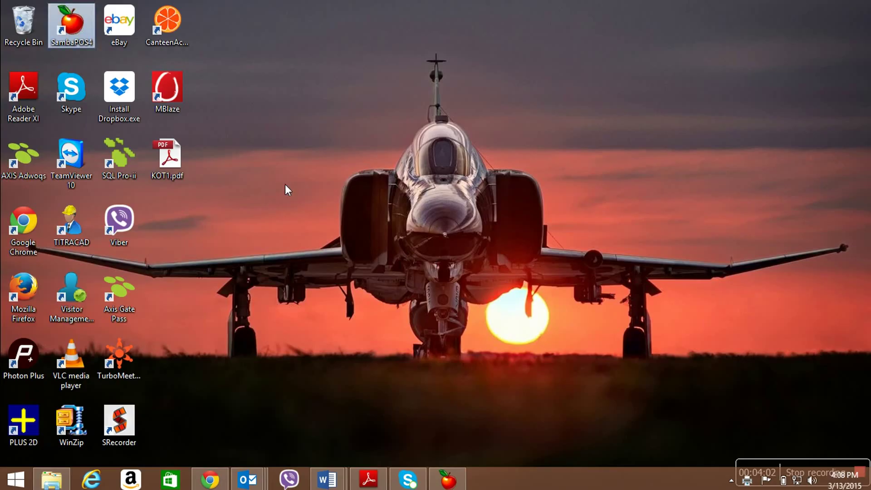
{"action": "double_click", "coordinate": [169, 165]}
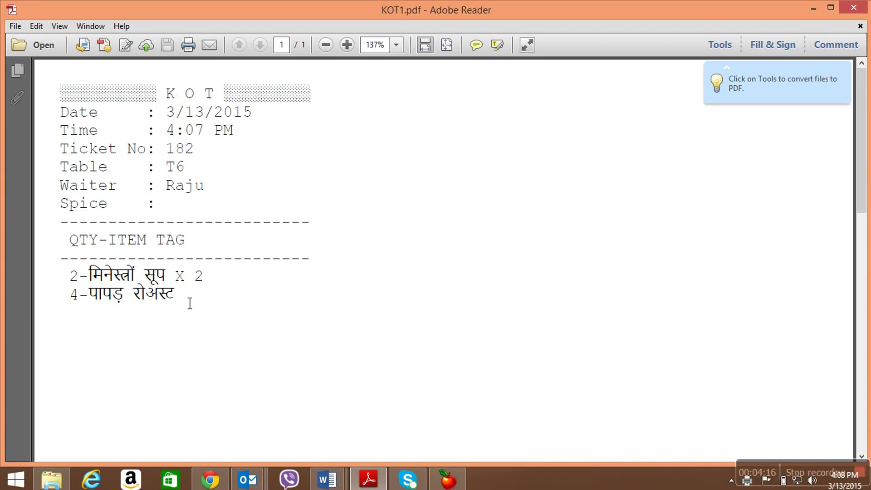
{"action": "mouse_move", "coordinate": [190, 303]}
{"action": "left_mouse_down"}
{"action": "mouse_move", "coordinate": [141, 301]}
{"action": "mouse_move", "coordinate": [184, 304]}
{"action": "left_mouse_up"}
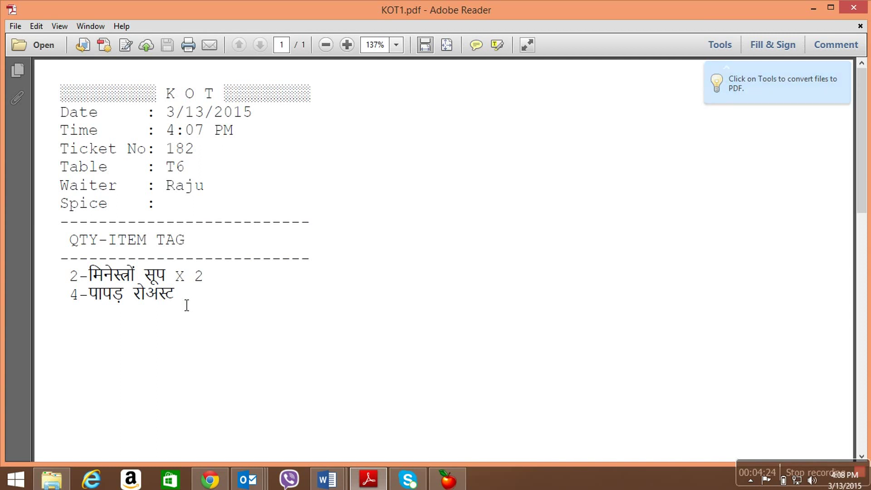
{"action": "left_click", "coordinate": [861, 26]}
Step: Switch back to SambaPOS and start a ticket for table 3 with one Finger Chips and one Bataka Pauva
{"action": "left_click", "coordinate": [448, 478]}
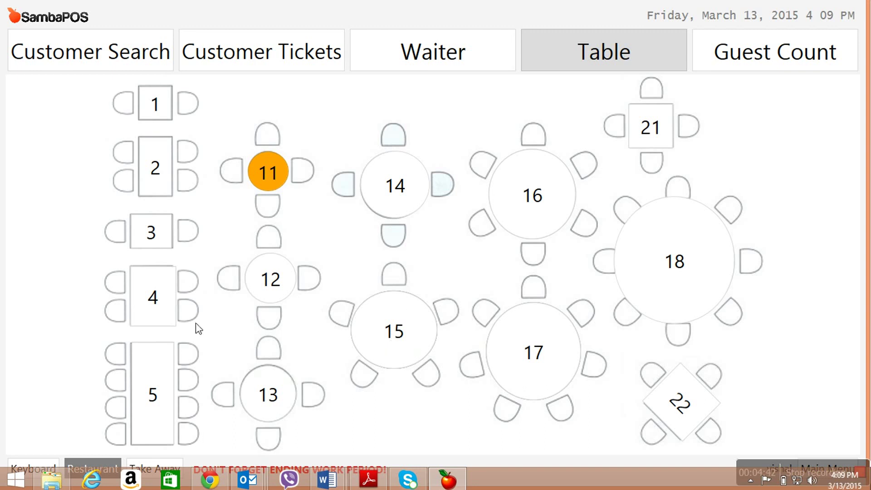
{"action": "left_click", "coordinate": [151, 232]}
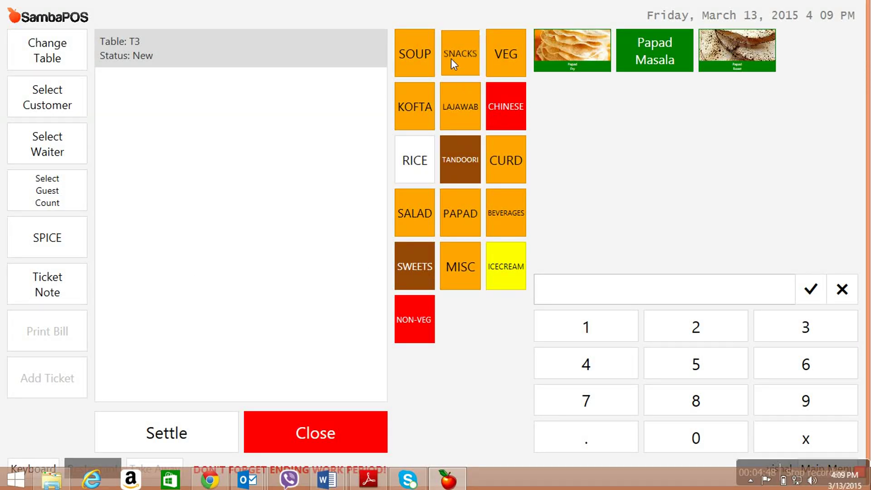
{"action": "left_click", "coordinate": [414, 154]}
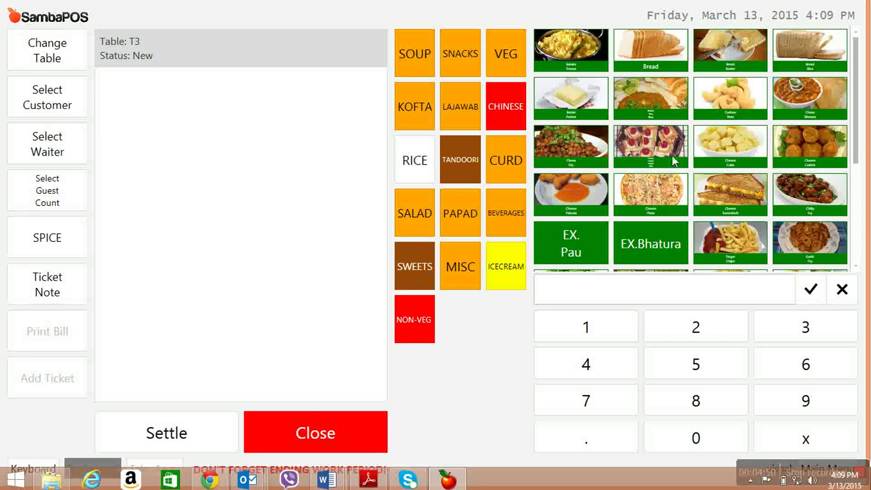
{"action": "left_click", "coordinate": [741, 234]}
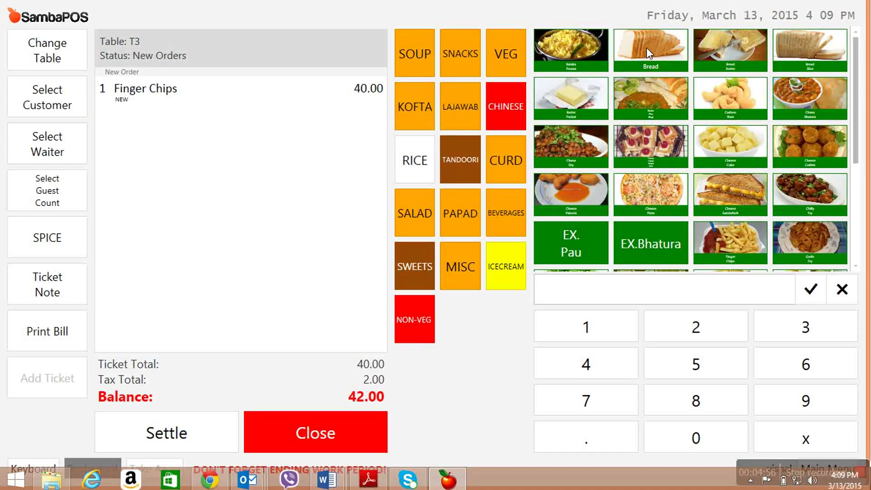
{"action": "left_click", "coordinate": [581, 54]}
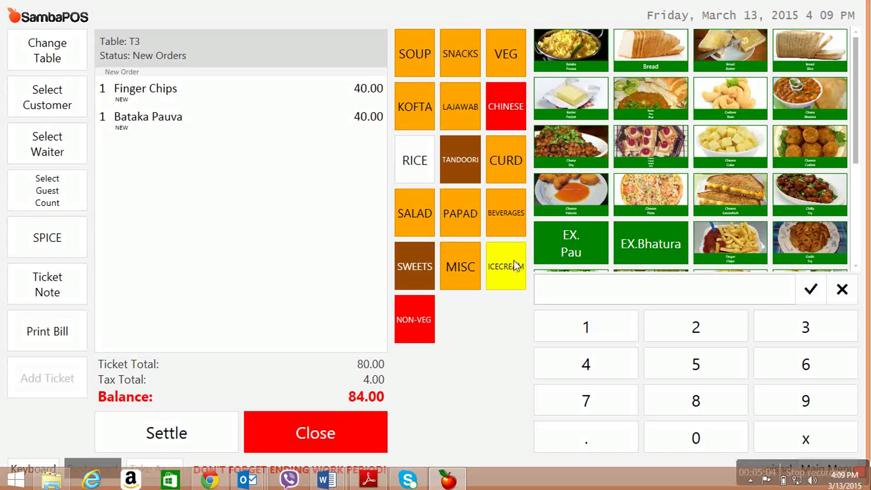
Step: Add one Coffee and one Black Tea from the beverages to the table 3 ticket
{"action": "left_click", "coordinate": [508, 212]}
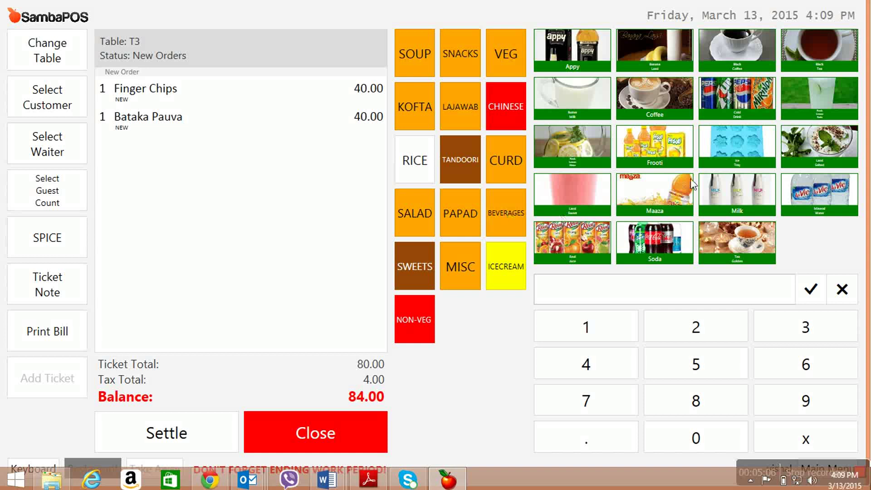
{"action": "left_click", "coordinate": [668, 97]}
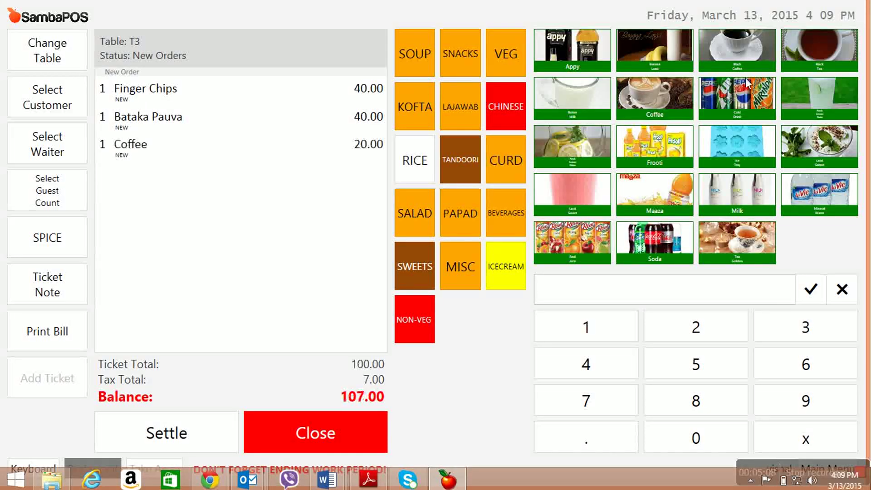
{"action": "left_click", "coordinate": [820, 48]}
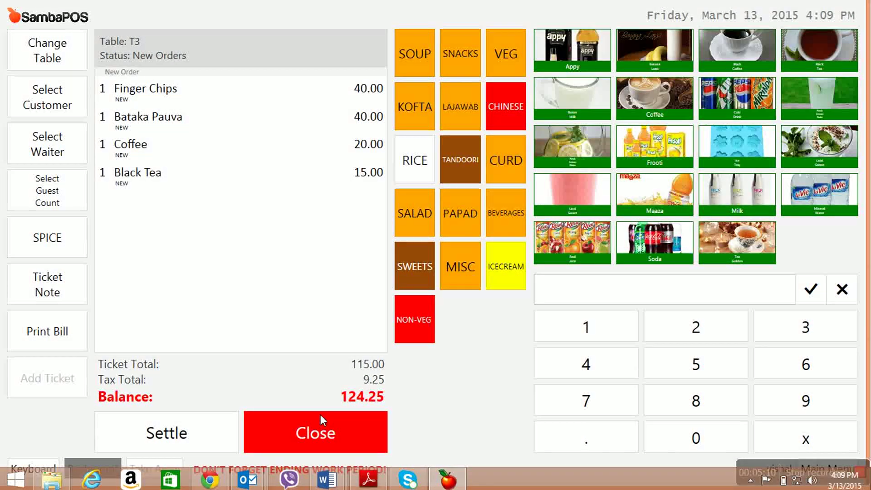
Step: Close the table 3 ticket and save its kitchen order printout as a PDF named kot2 on the Desktop
{"action": "left_click", "coordinate": [323, 432]}
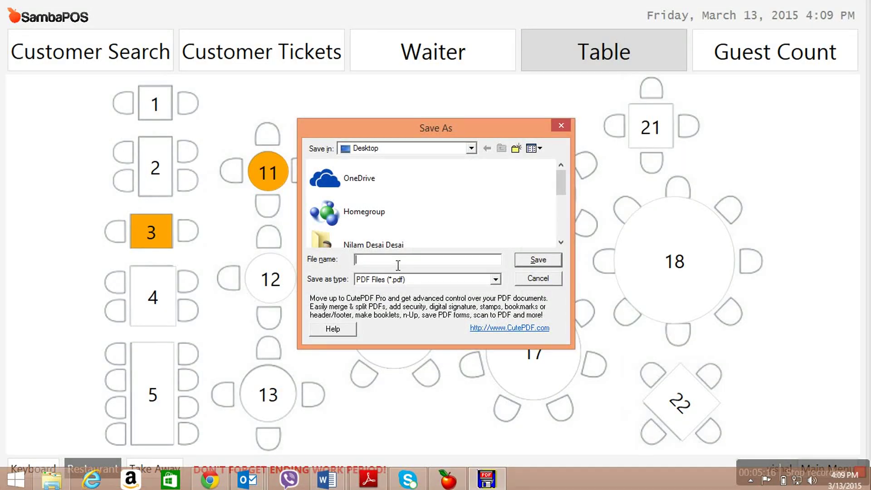
{"action": "type", "text": "kot2"}
{"action": "left_click", "coordinate": [546, 263]}
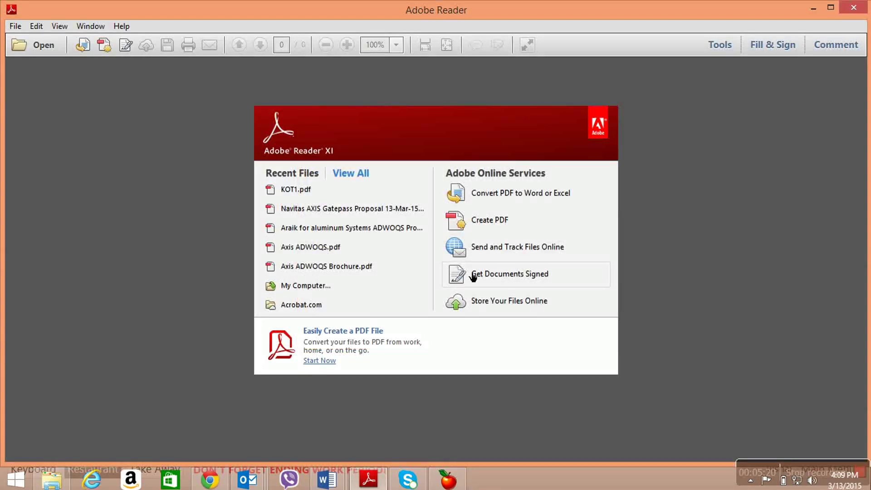
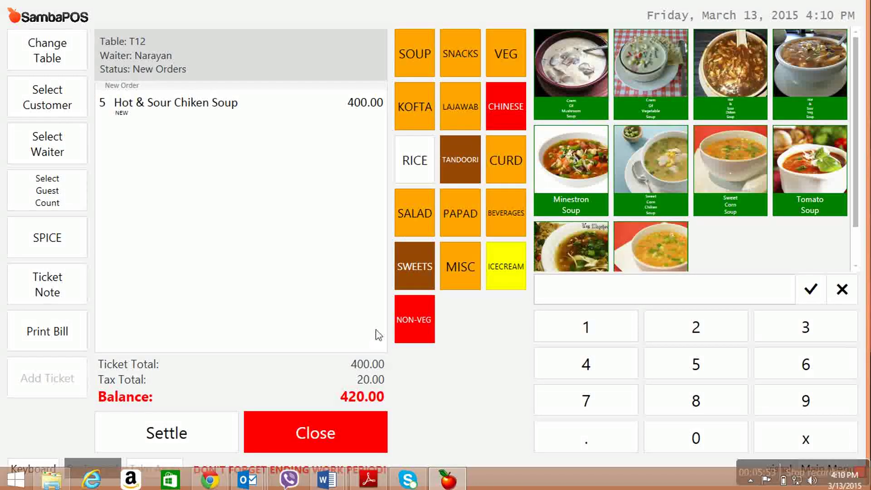
Step: Add one Green Salad to the ticket for table T12
{"action": "left_click", "coordinate": [418, 215]}
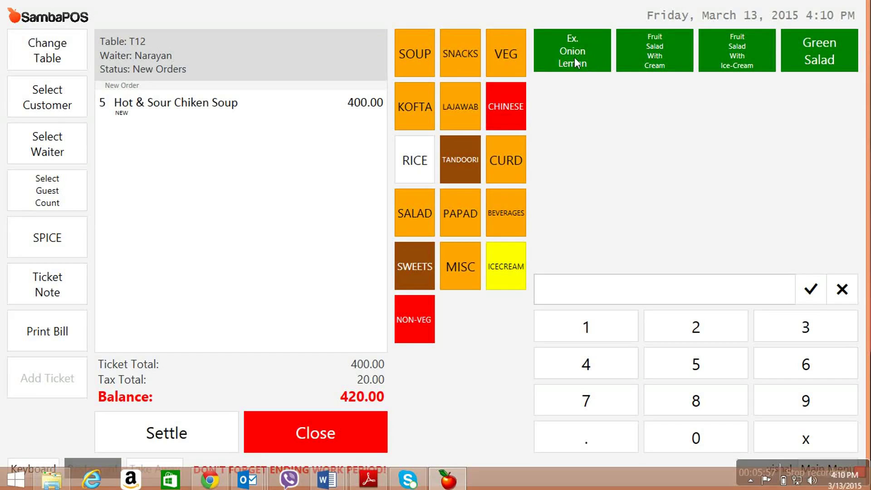
{"action": "left_click", "coordinate": [808, 54]}
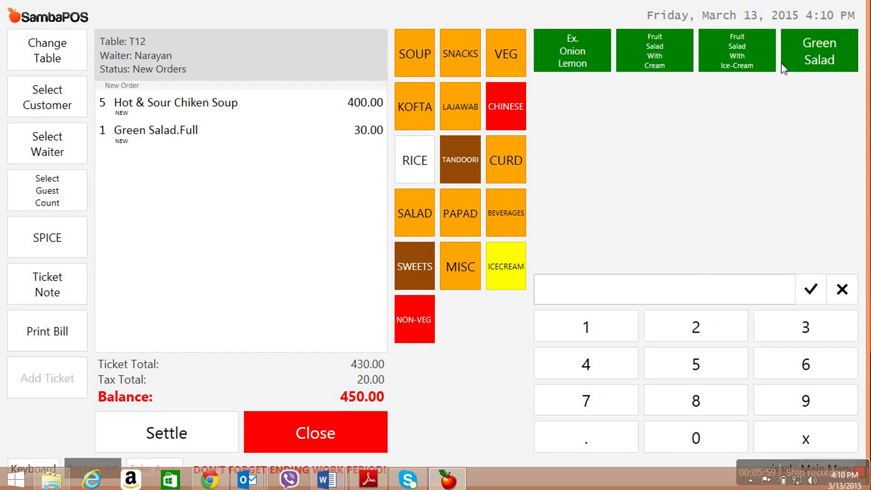
Step: Add a second Green Salad plus one Nargis Kofta, one Paneer Kofta and one Rani Kofta to the T12 ticket
{"action": "left_click", "coordinate": [794, 59]}
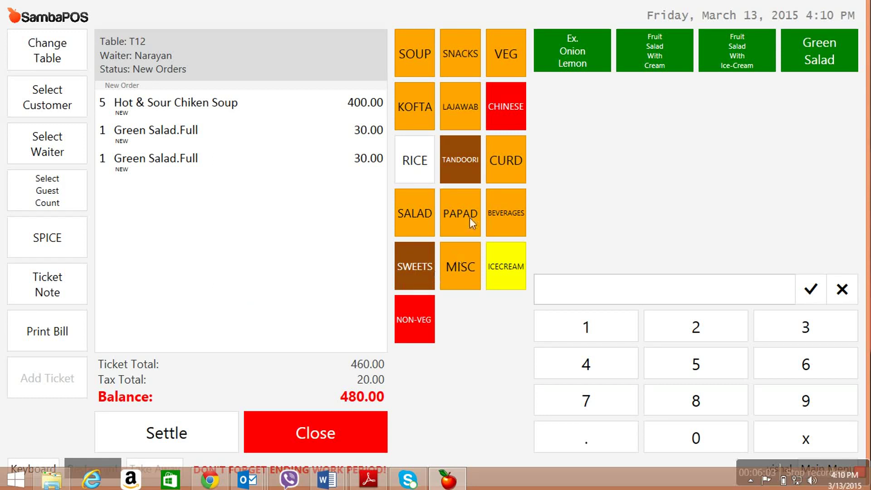
{"action": "left_click", "coordinate": [418, 103]}
{"action": "left_click", "coordinate": [576, 98]}
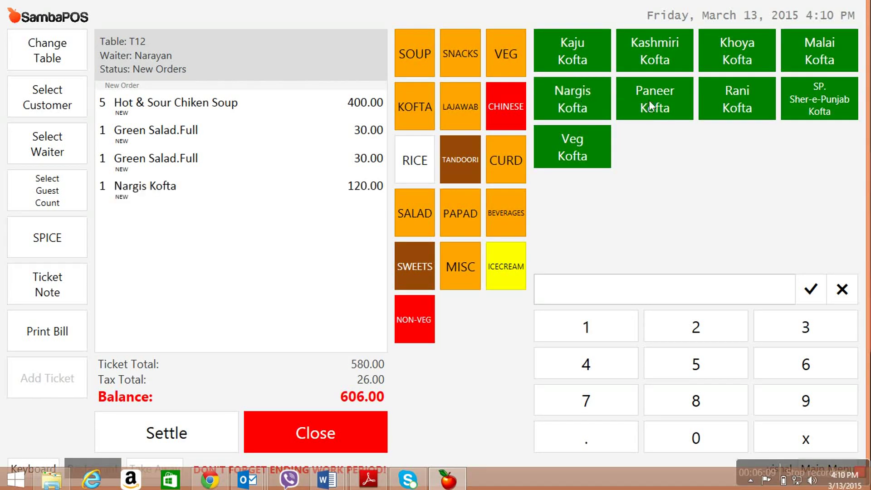
{"action": "left_click", "coordinate": [652, 106]}
{"action": "left_click", "coordinate": [726, 97]}
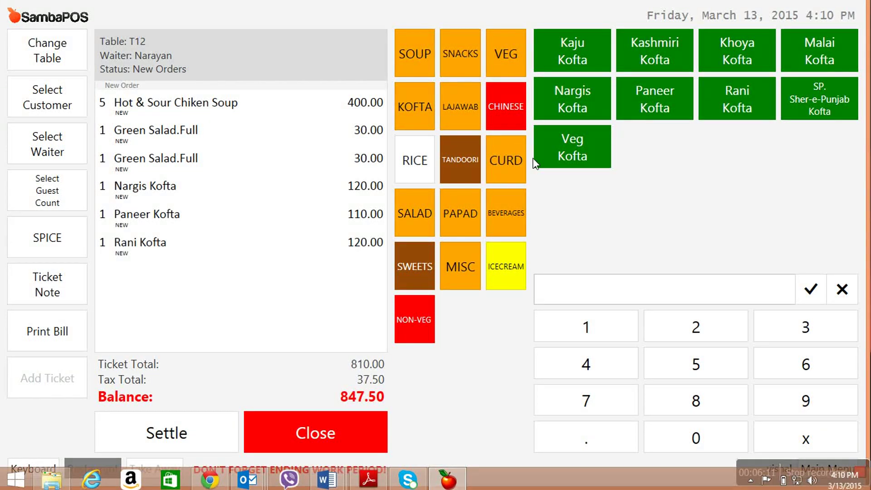
Step: Add one Butter Chapati and five Butter Kulcha from the tandoori category to the T12 ticket
{"action": "left_click", "coordinate": [460, 164]}
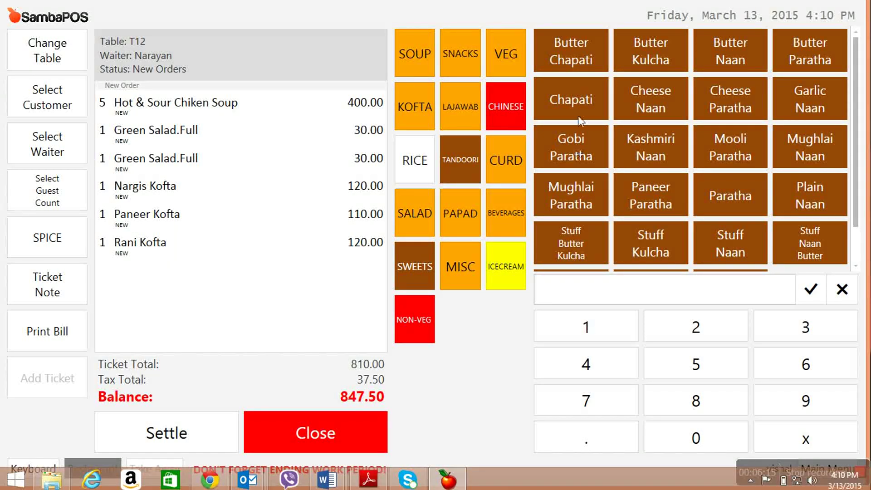
{"action": "left_click", "coordinate": [578, 61]}
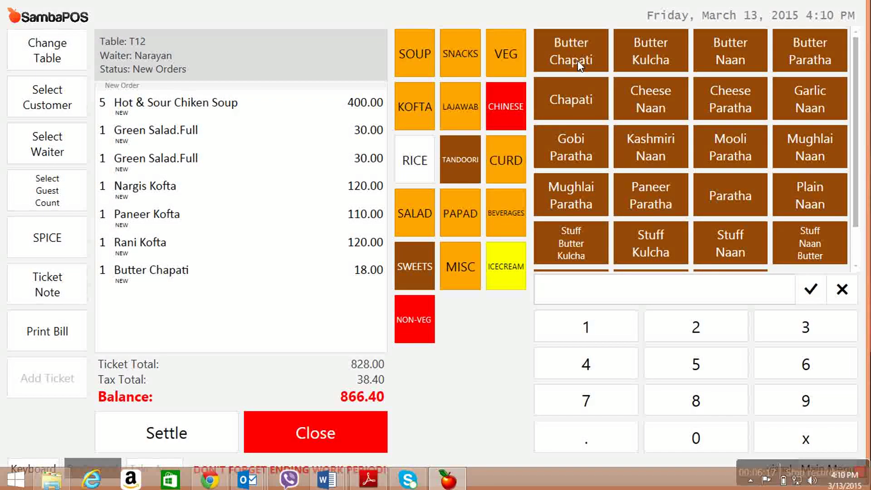
{"action": "left_click", "coordinate": [692, 364]}
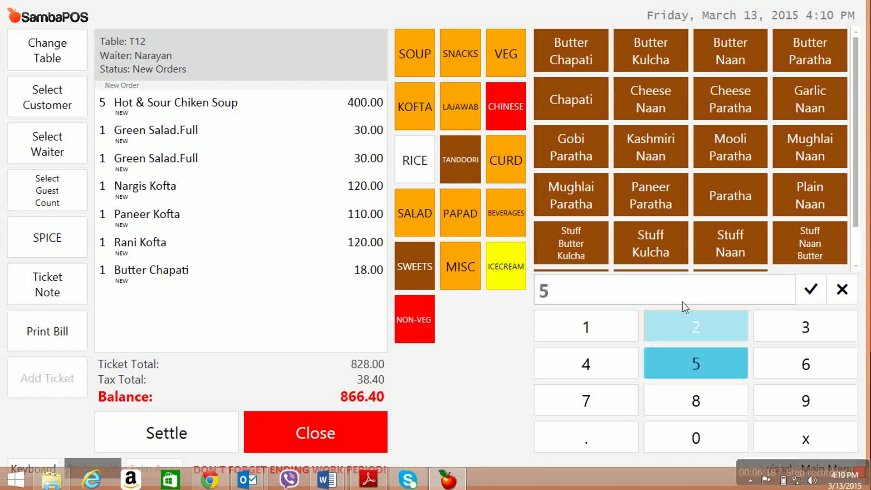
{"action": "left_click", "coordinate": [651, 64]}
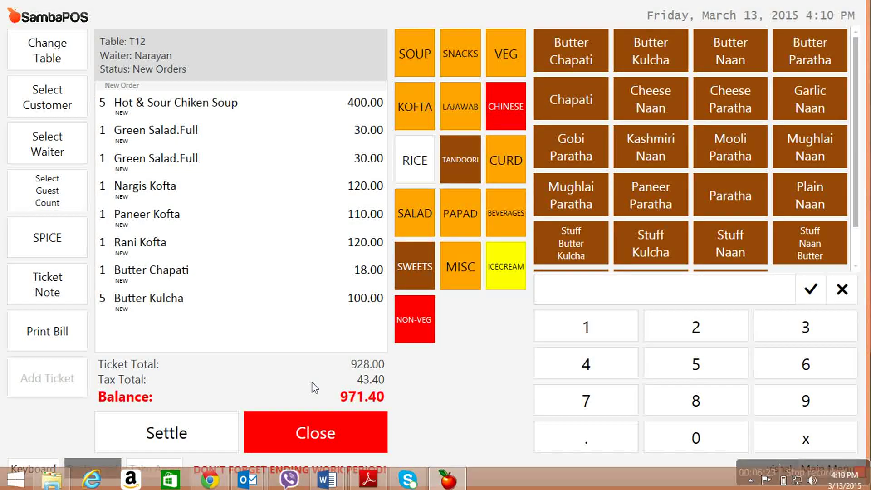
Step: Close the T12 ticket and save its kitchen order printout as a PDF named KOT3 on the Desktop
{"action": "left_click", "coordinate": [290, 433]}
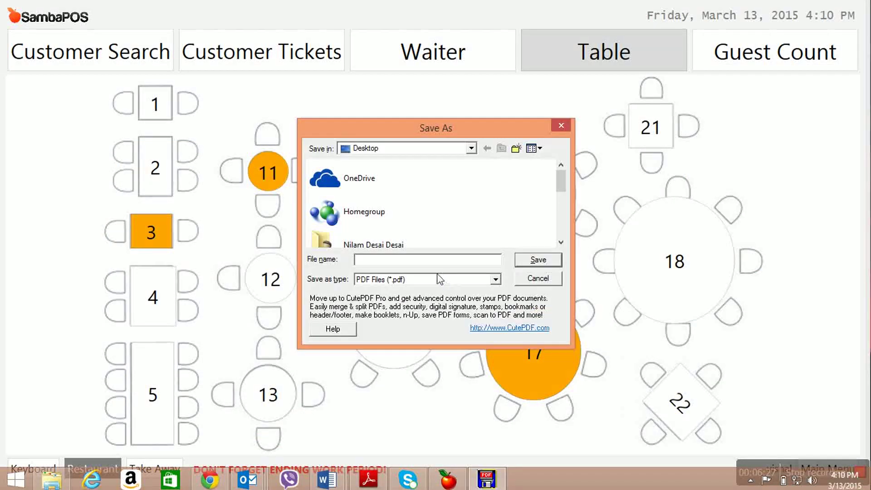
{"action": "type", "text": "KOT3"}
{"action": "left_click", "coordinate": [535, 265]}
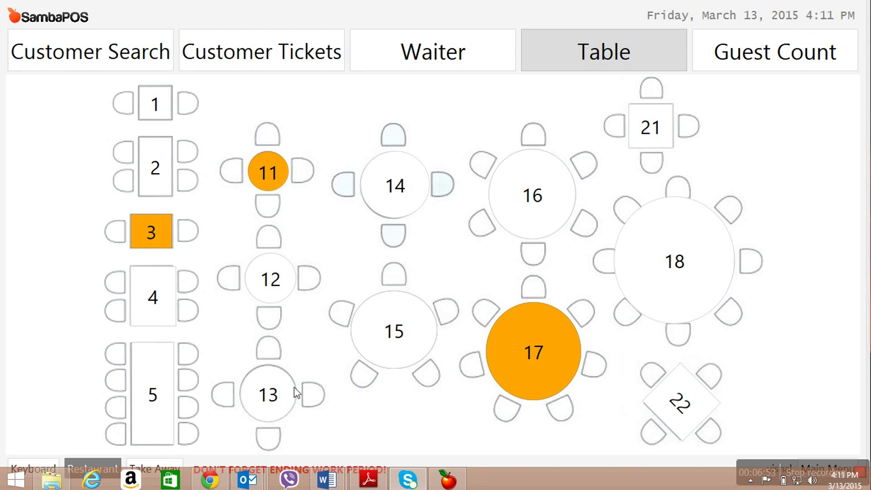
Step: Start a ticket for table 13 with one Chana Dry, one Cheese Pakoda and one Garlic Fry from the snacks
{"action": "left_click", "coordinate": [269, 394]}
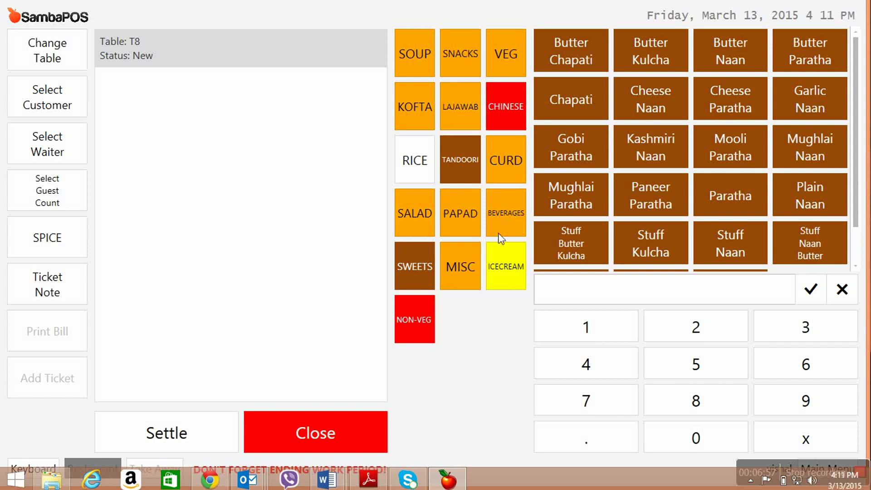
{"action": "left_click", "coordinate": [459, 63]}
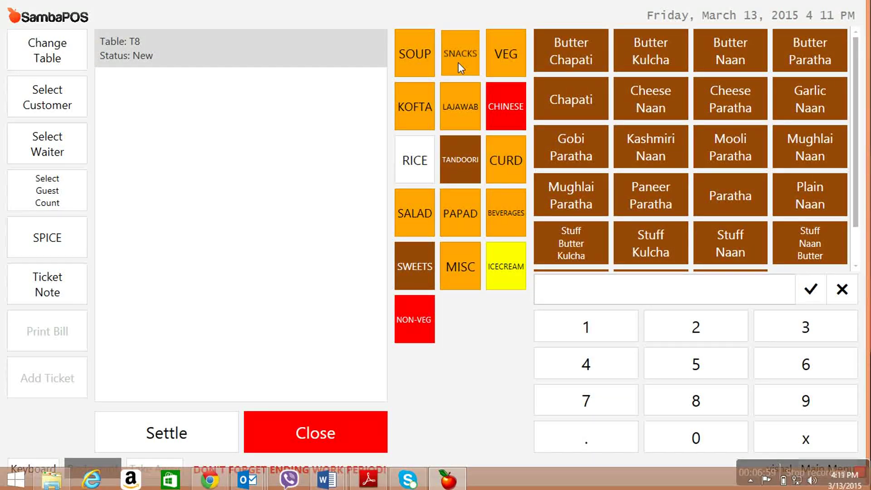
{"action": "left_click", "coordinate": [576, 144]}
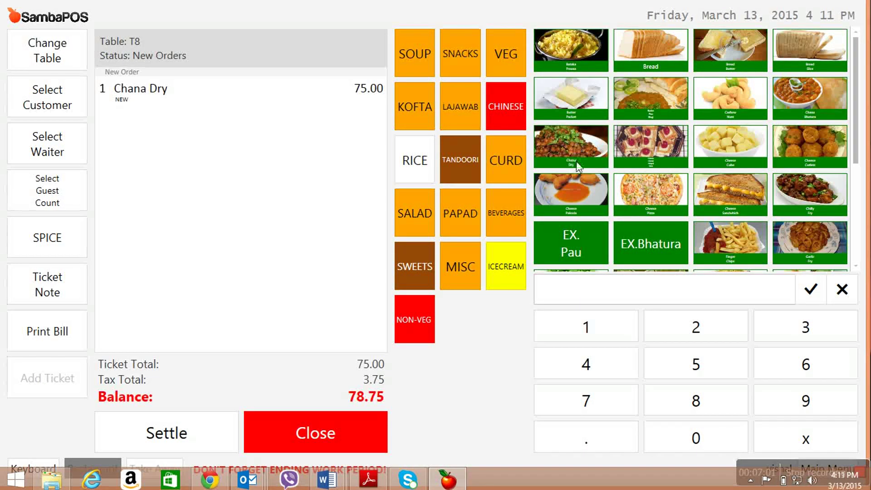
{"action": "left_click", "coordinate": [579, 194]}
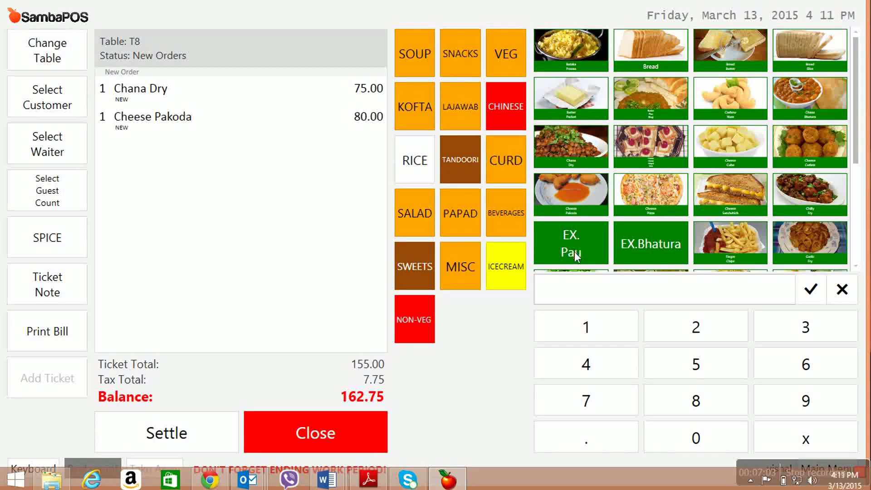
{"action": "left_click", "coordinate": [813, 236]}
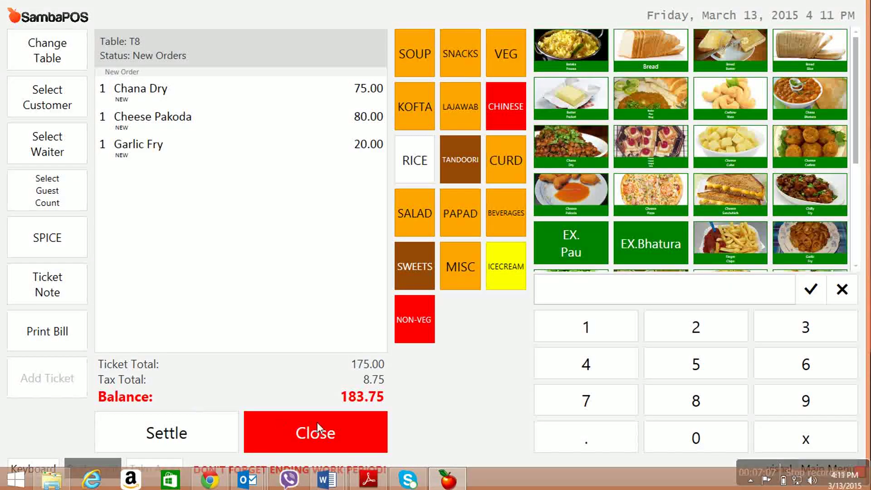
Step: Close the table 13 ticket and save its kitchen order printout as a PDF named KOT4 on the Desktop
{"action": "left_click", "coordinate": [316, 437]}
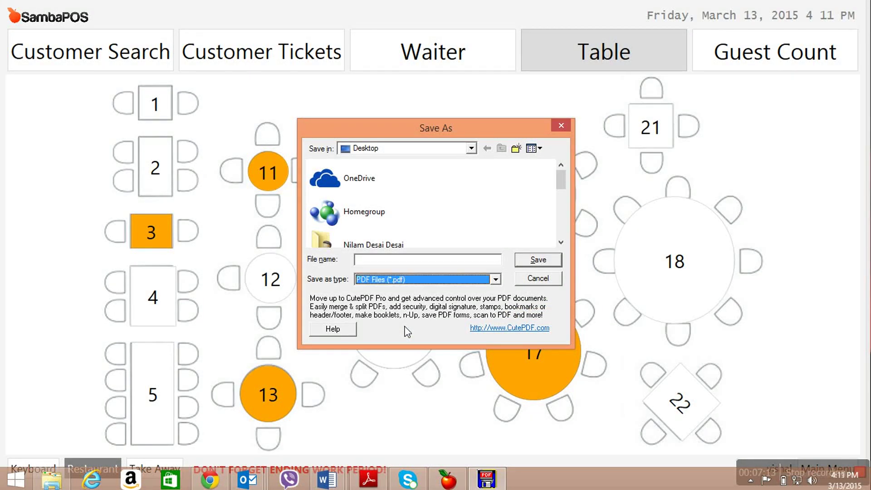
{"action": "left_click", "coordinate": [414, 267]}
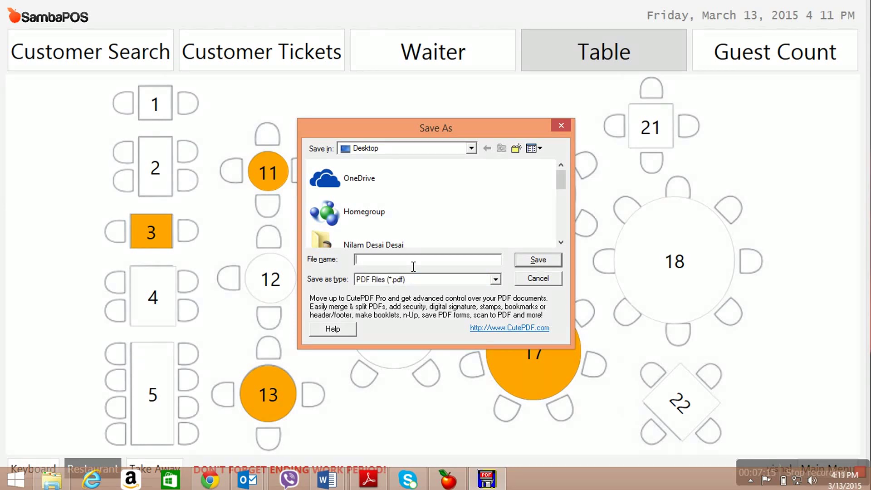
{"action": "type", "text": "KOT4"}
{"action": "left_click", "coordinate": [551, 258]}
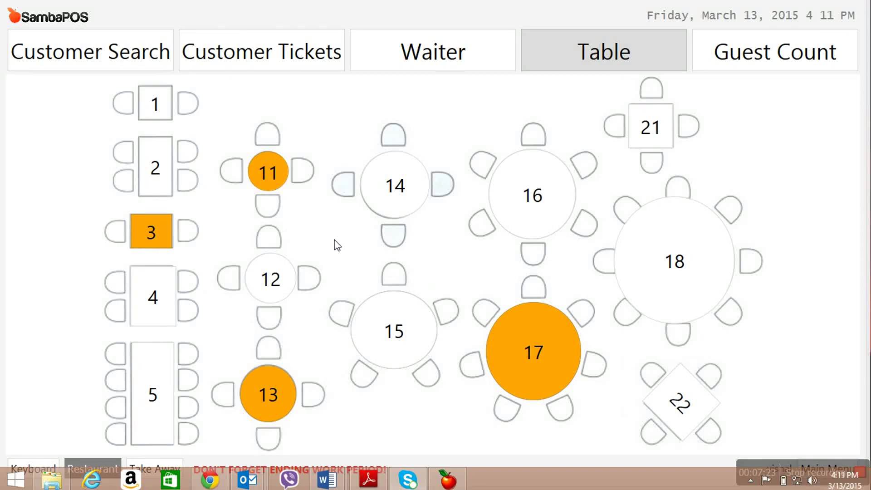
Step: Reopen the ticket for table 11 and add one Paneer Kofta and one Palak Panir
{"action": "left_click", "coordinate": [276, 170]}
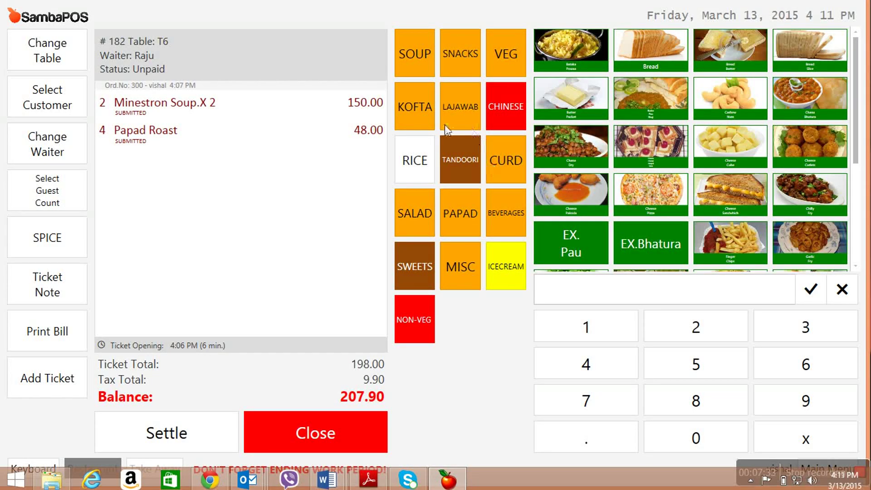
{"action": "left_click", "coordinate": [419, 113]}
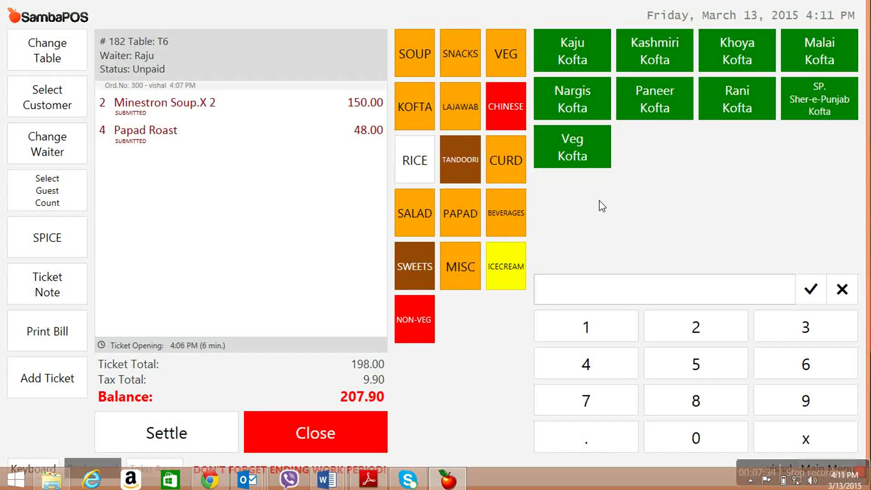
{"action": "left_click", "coordinate": [661, 100]}
{"action": "left_click", "coordinate": [508, 71]}
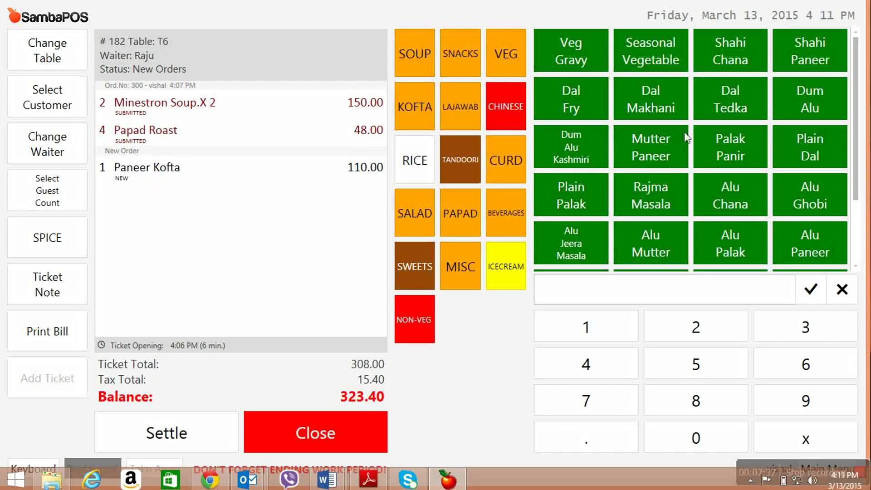
{"action": "left_click", "coordinate": [734, 143]}
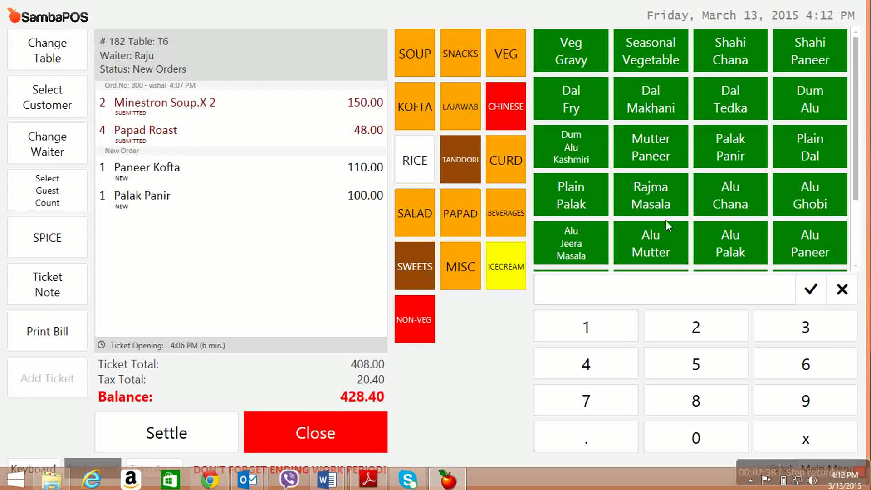
Step: Add four single Butter Naan orders from the tandoori category to the table 11 ticket
{"action": "left_click", "coordinate": [465, 163]}
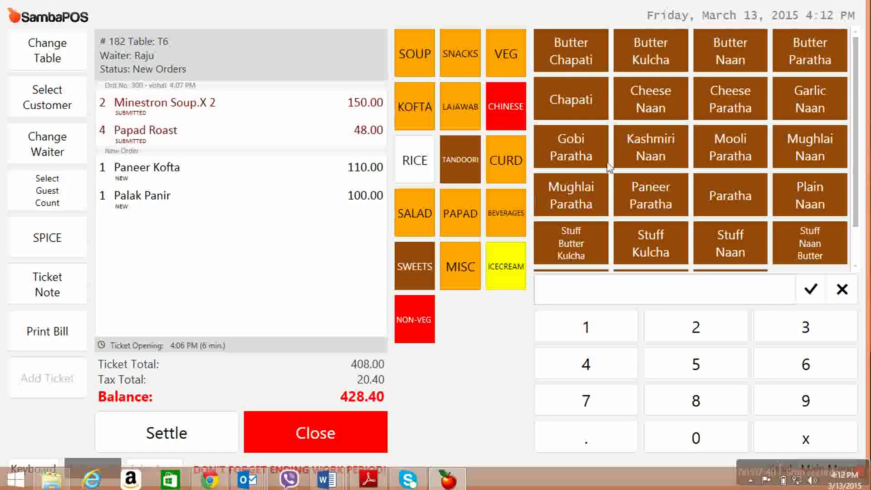
{"action": "left_click", "coordinate": [729, 56]}
{"action": "left_click", "coordinate": [728, 57]}
{"action": "left_click", "coordinate": [729, 56]}
{"action": "left_click", "coordinate": [728, 56]}
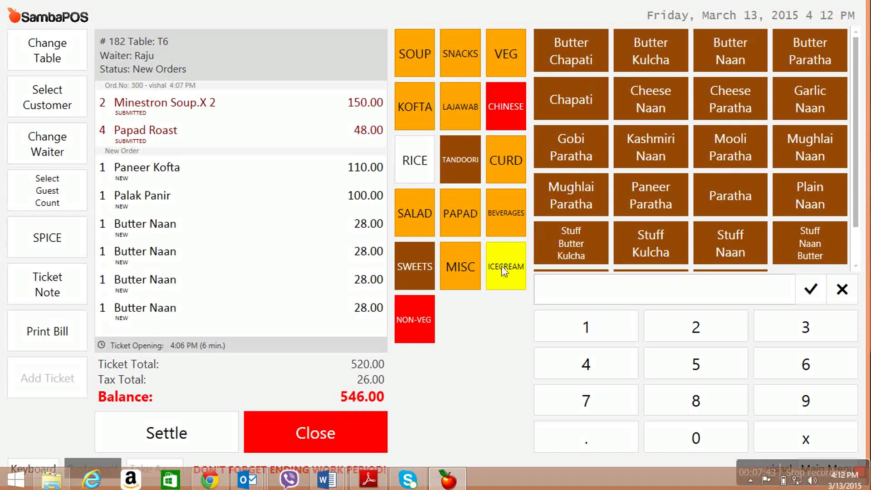
Step: Close the table 11 ticket and save its additional kitchen order printout as a PDF named KOT5 on the Desktop
{"action": "left_click", "coordinate": [314, 433]}
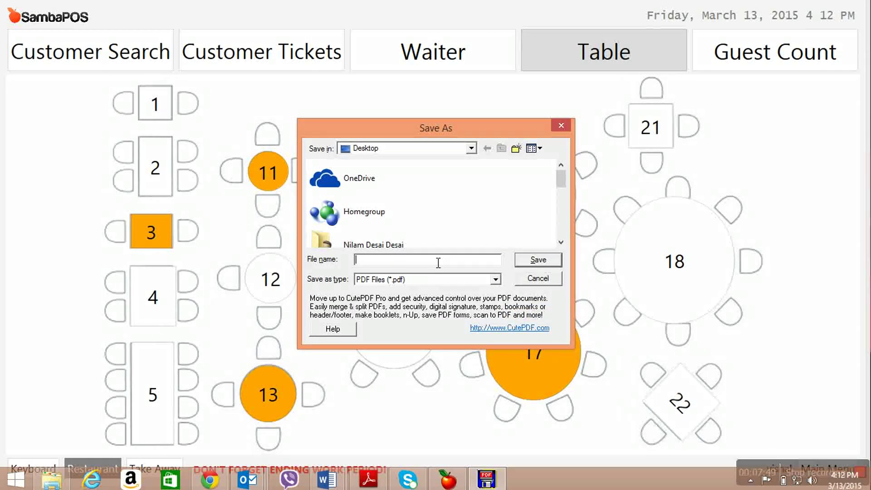
{"action": "type", "text": "KOT5"}
{"action": "left_click", "coordinate": [539, 262]}
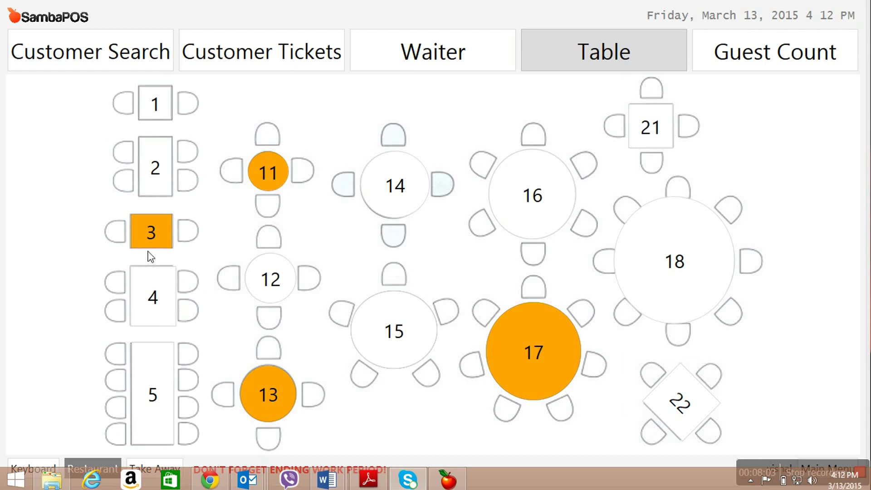
Step: Open the ticket for table 3, look at its settlement screen and return to the ticket without taking payment
{"action": "left_click", "coordinate": [147, 234]}
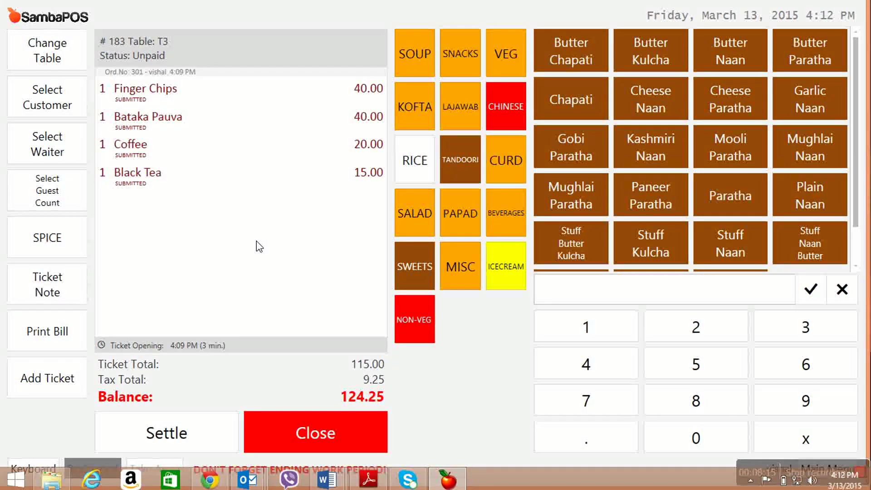
{"action": "left_click", "coordinate": [180, 434]}
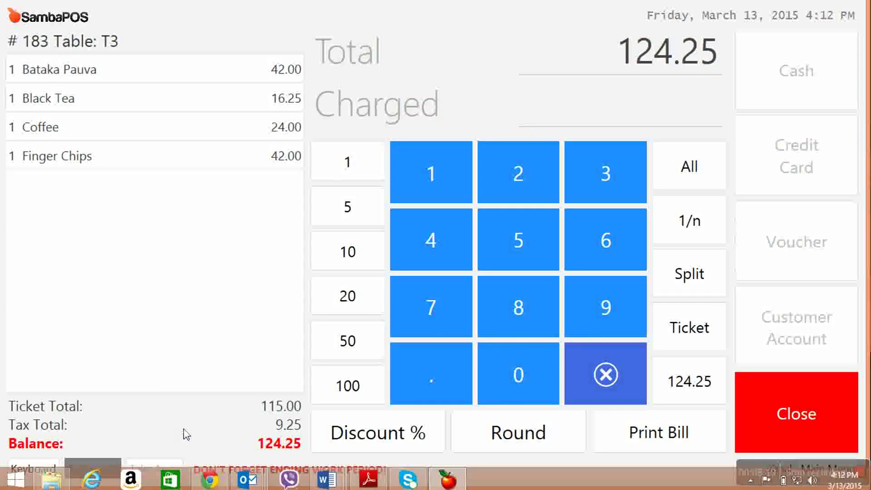
{"action": "left_click", "coordinate": [665, 232]}
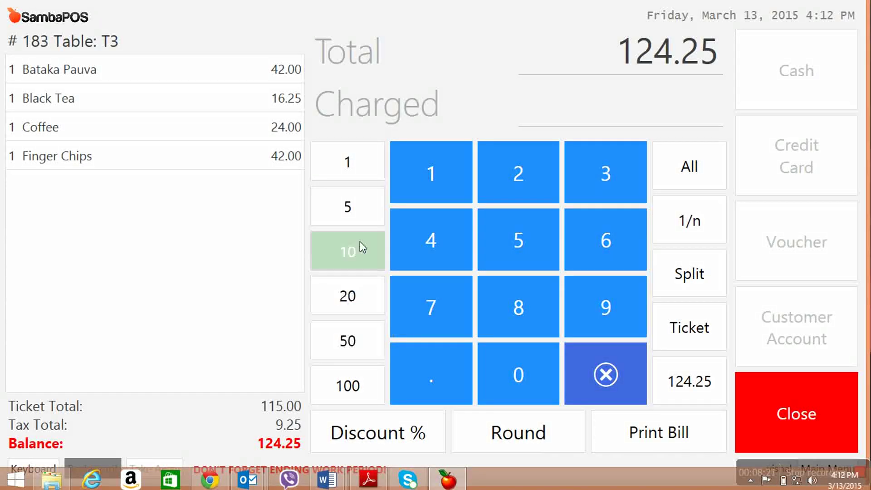
{"action": "left_click", "coordinate": [818, 415]}
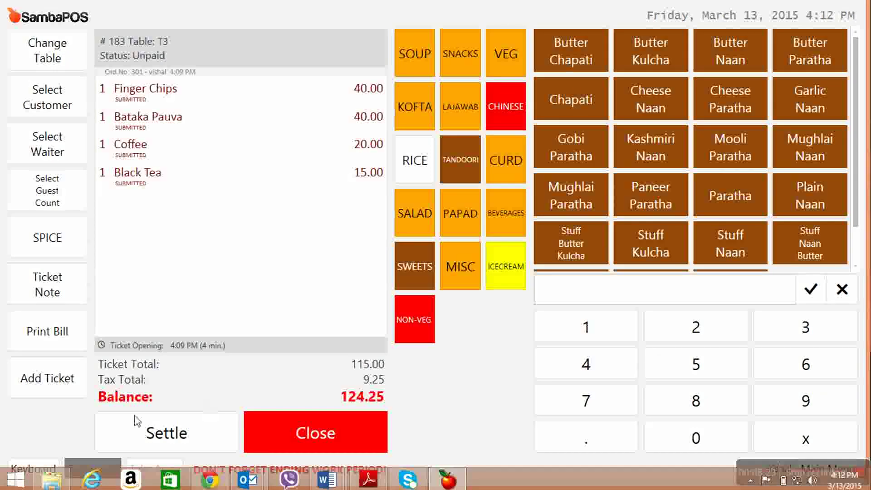
Step: Print the bill for table 3 and save it as a PDF named Biil1 on the Desktop
{"action": "left_click", "coordinate": [51, 328]}
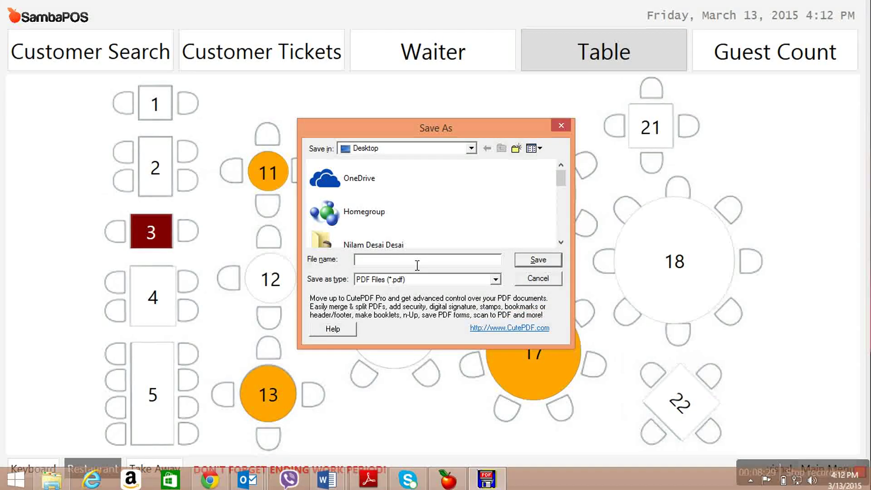
{"action": "type", "text": "Bill1"}
{"action": "left_click", "coordinate": [538, 262]}
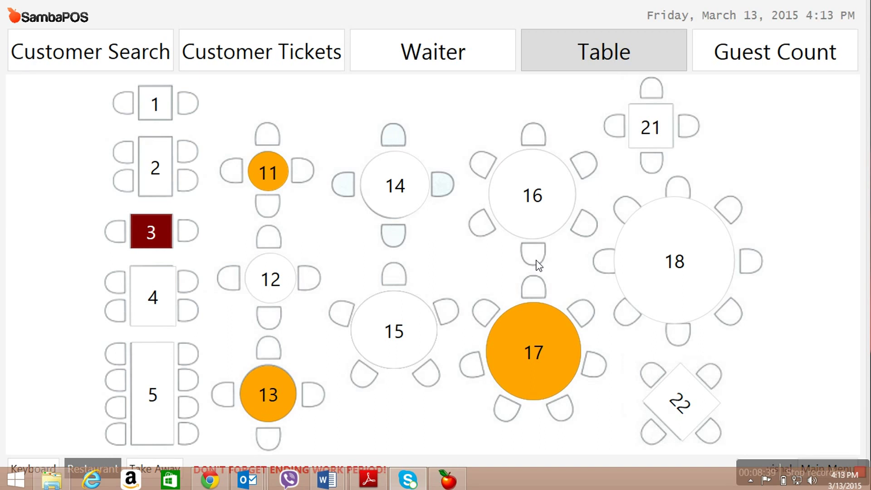
Step: Open Biil1.pdf from the Desktop in Adobe Reader and review the items, taxes and total on the table 3 bill
{"action": "key", "text": "alt+Tab"}
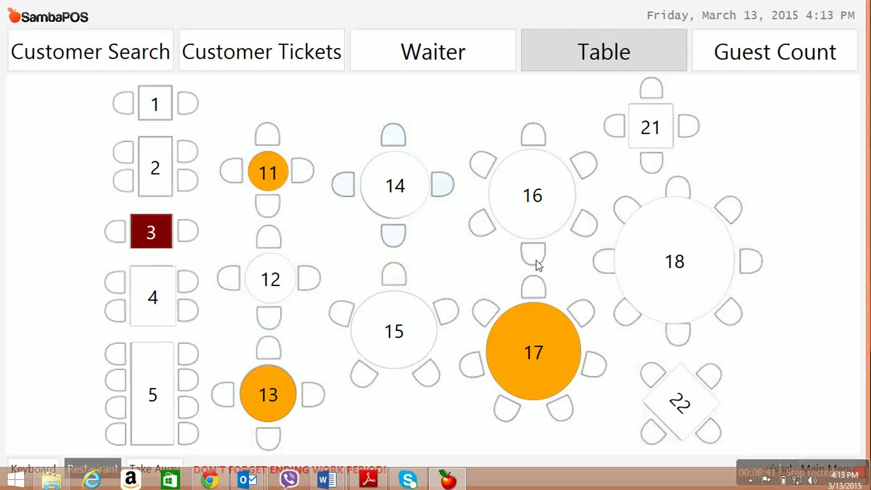
{"action": "key", "text": "super+d"}
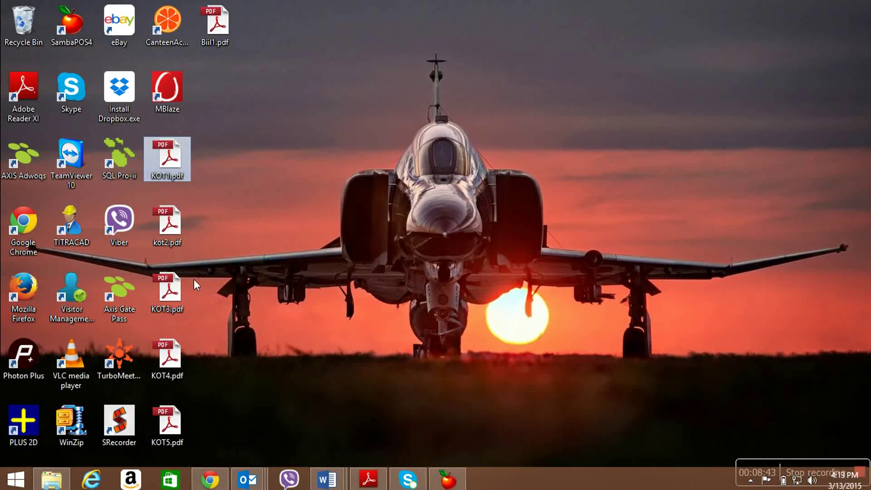
{"action": "left_click", "coordinate": [215, 36]}
{"action": "double_click", "coordinate": [216, 39]}
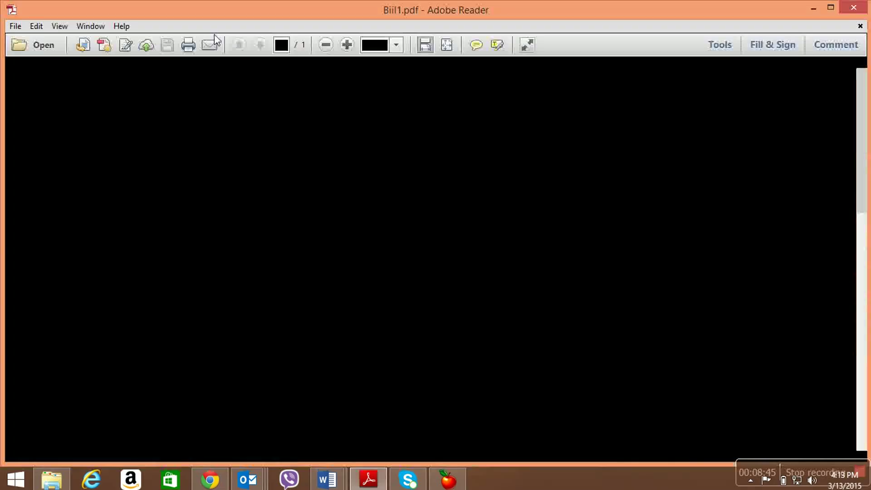
{"action": "left_click", "coordinate": [351, 255]}
{"action": "scroll", "coordinate": [351, 255], "scroll_direction": "down", "scroll_amount": 3}
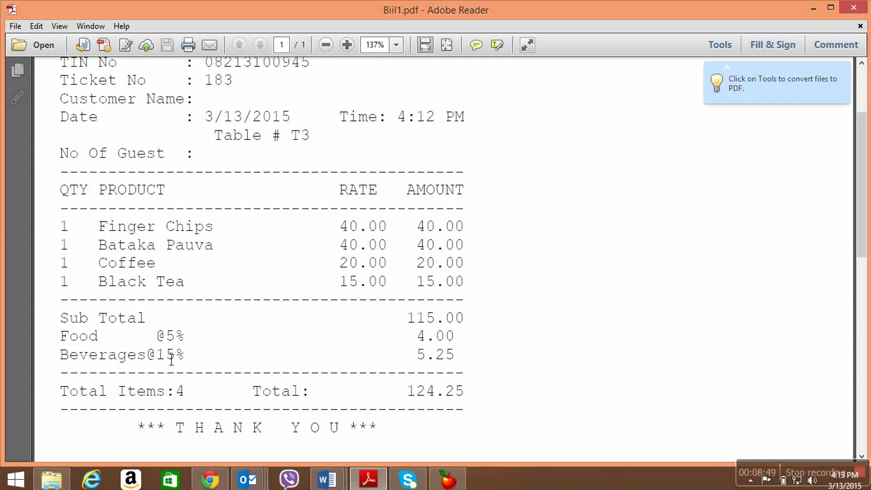
Step: Review the food and beverage tax lines and the rest of the table 3 bill, and close Biil1.pdf
{"action": "left_click_drag", "start_coordinate": [60, 338], "coordinate": [71, 368]}
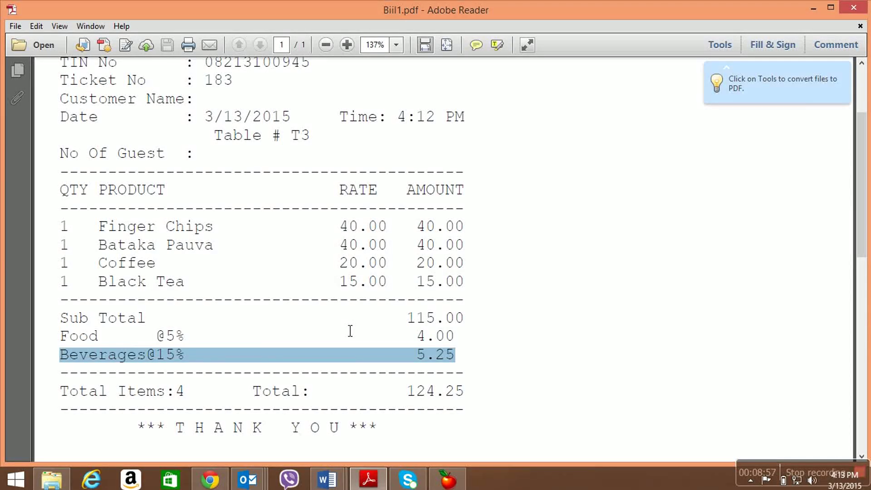
{"action": "scroll", "coordinate": [350, 331], "scroll_direction": "up", "scroll_amount": 3}
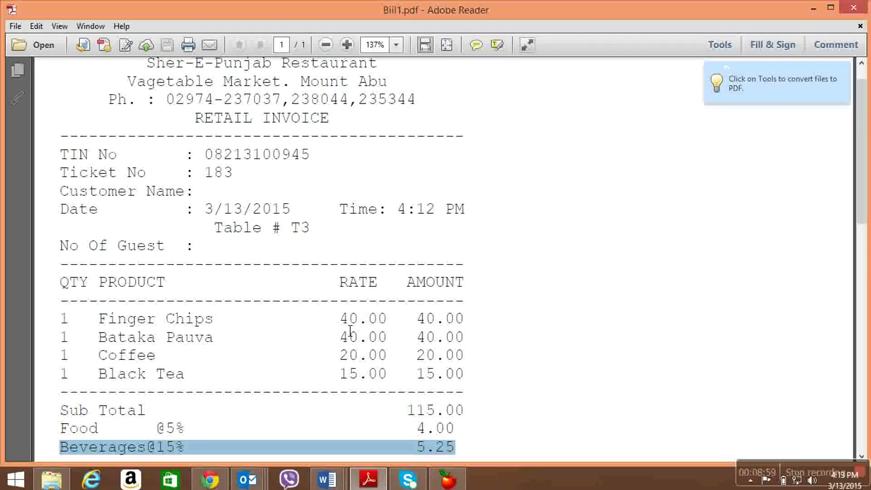
{"action": "scroll", "coordinate": [351, 330], "scroll_direction": "down", "scroll_amount": 2}
{"action": "scroll", "coordinate": [350, 331], "scroll_direction": "down", "scroll_amount": 6}
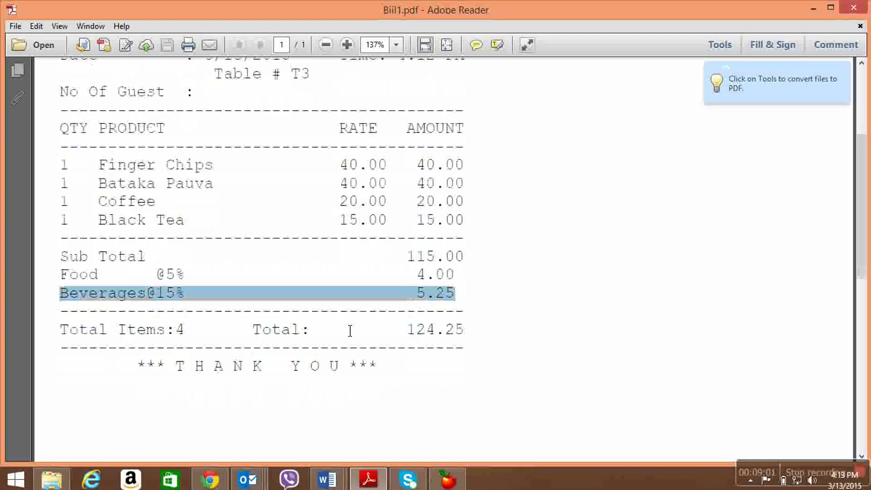
{"action": "left_click", "coordinate": [861, 26]}
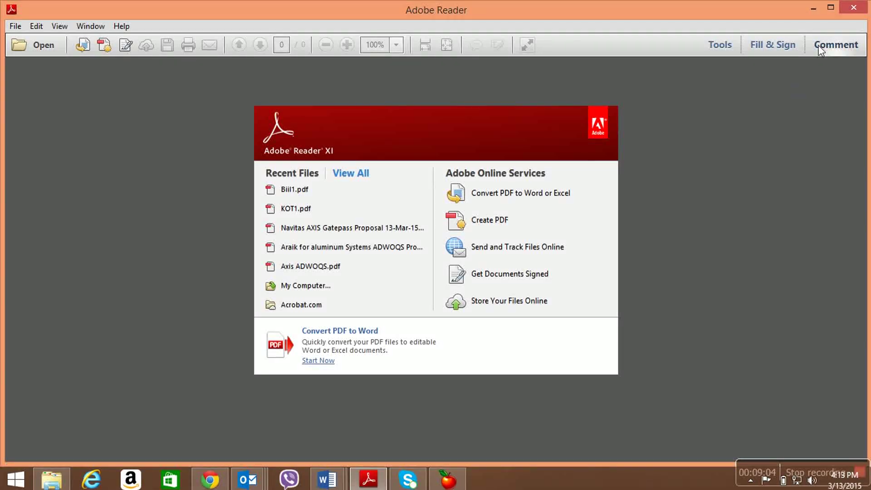
{"action": "left_click", "coordinate": [814, 7]}
Step: Switch back to SambaPOS and settle the full balance of table 3's ticket in cash
{"action": "left_click", "coordinate": [441, 476]}
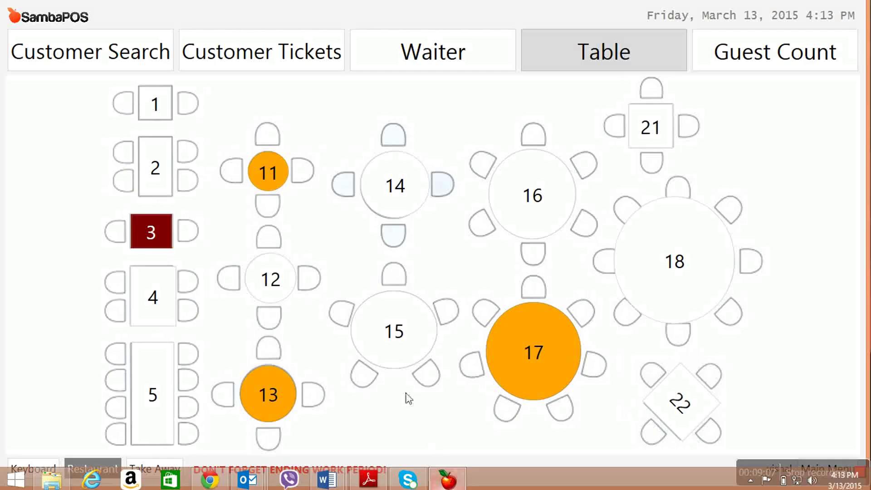
{"action": "left_click", "coordinate": [151, 233]}
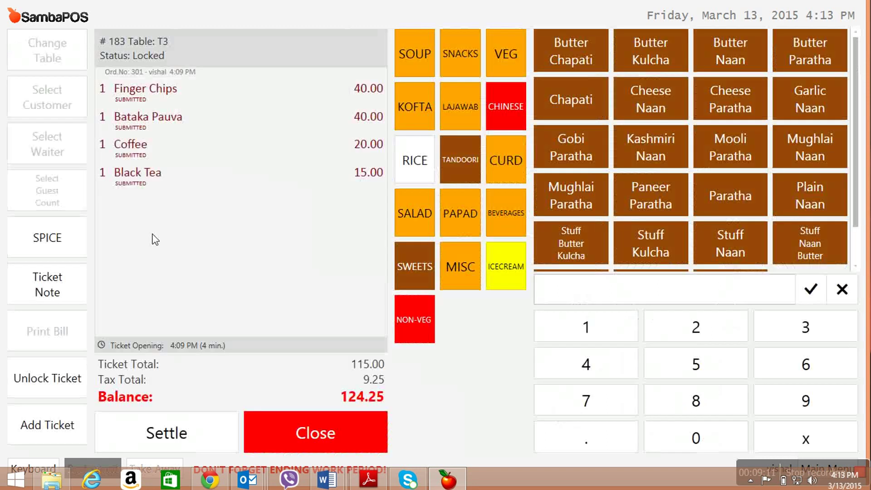
{"action": "left_click", "coordinate": [178, 442]}
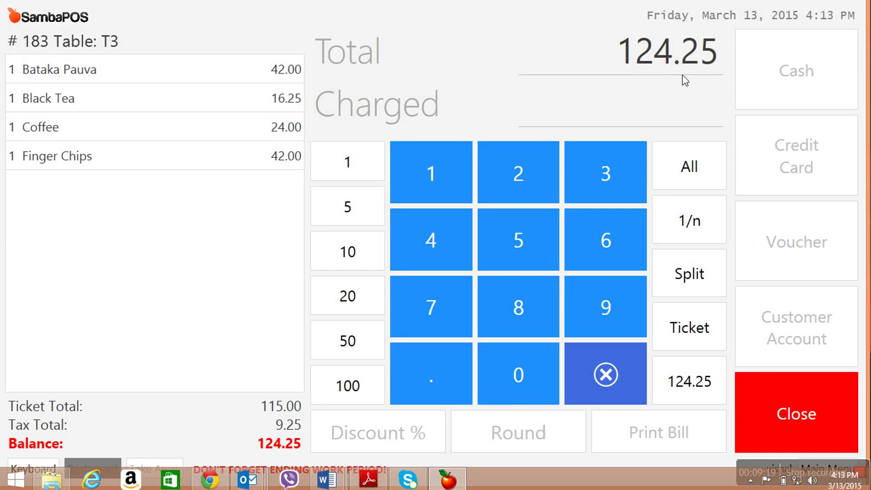
{"action": "left_click", "coordinate": [693, 164]}
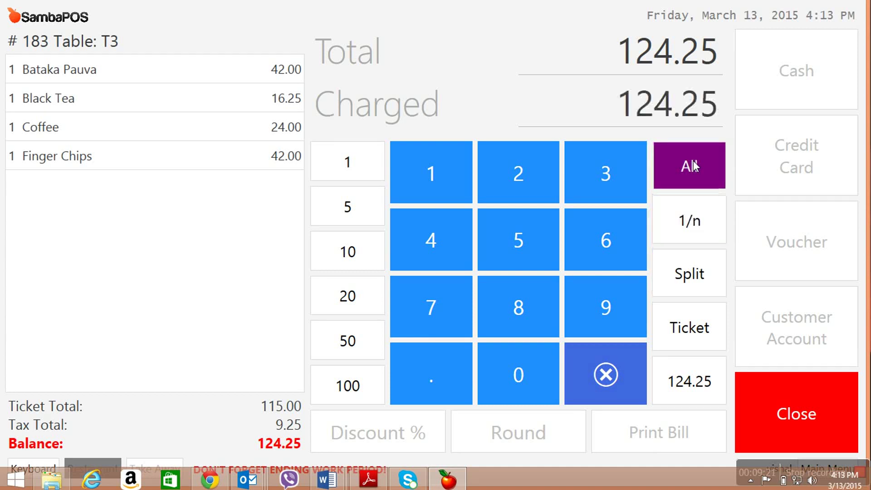
{"action": "left_click", "coordinate": [799, 70]}
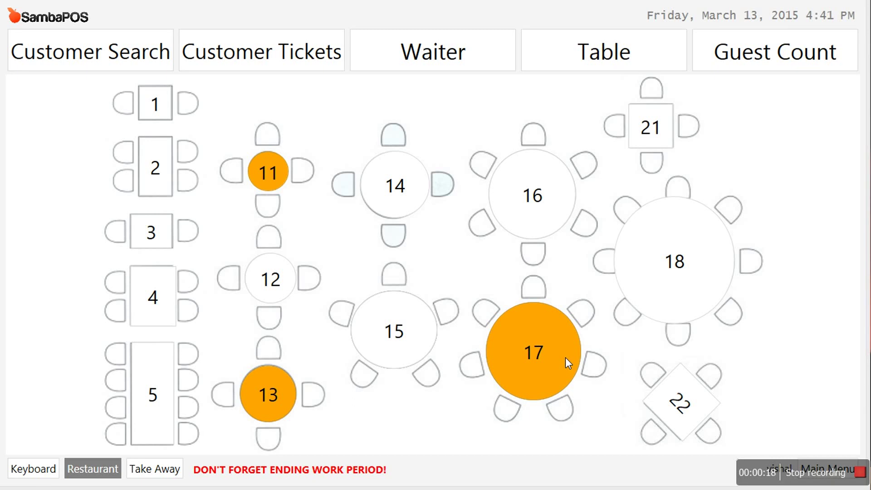
Step: Open the ticket on table 13 and move it to table 17
{"action": "left_click", "coordinate": [263, 394]}
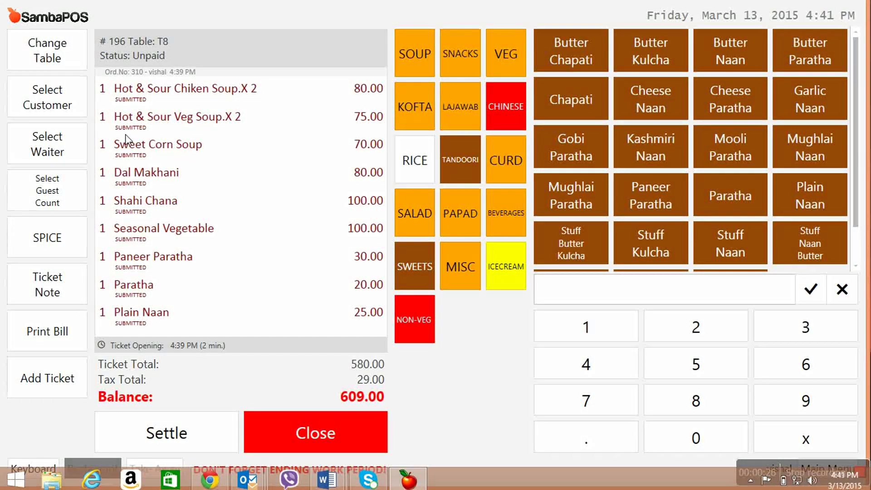
{"action": "left_click", "coordinate": [54, 52]}
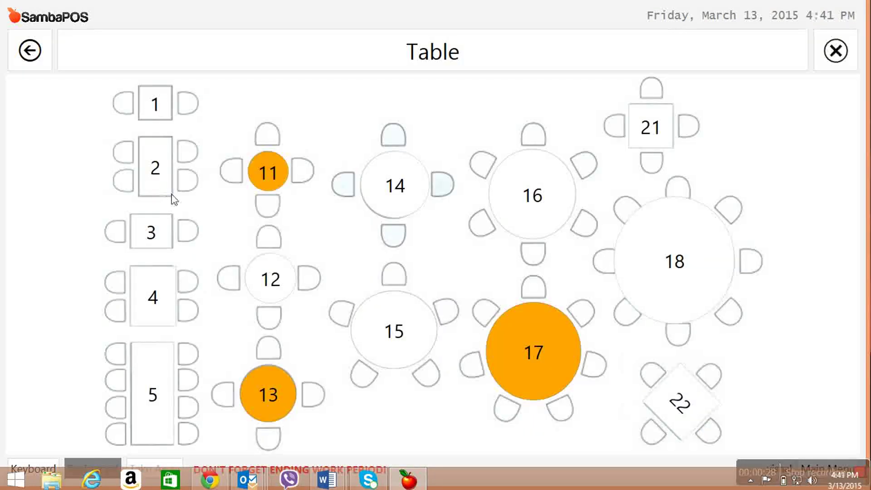
{"action": "left_click", "coordinate": [531, 354]}
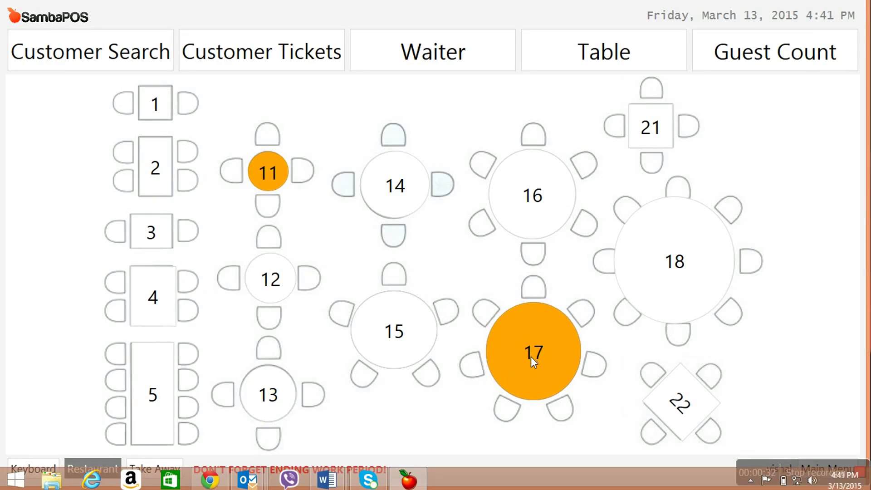
Step: Merge tickets 196 and 197 on table 17 into a single ticket
{"action": "left_click", "coordinate": [530, 358]}
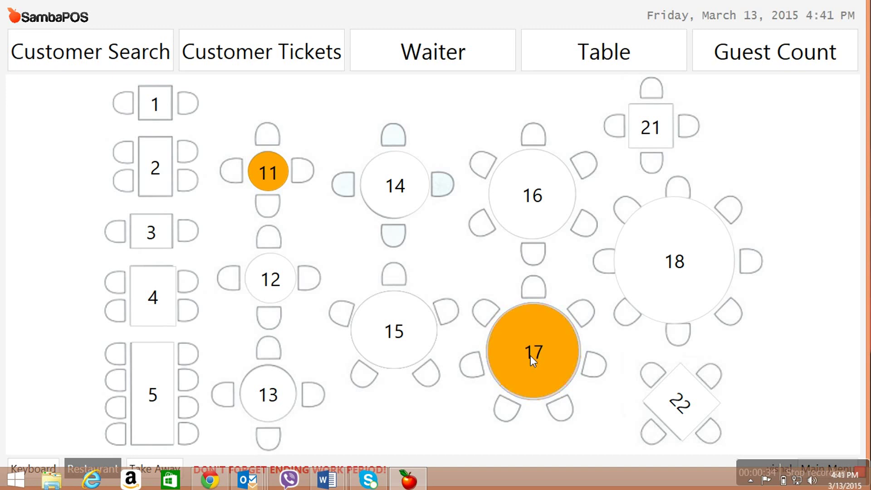
{"action": "left_click", "coordinate": [50, 107]}
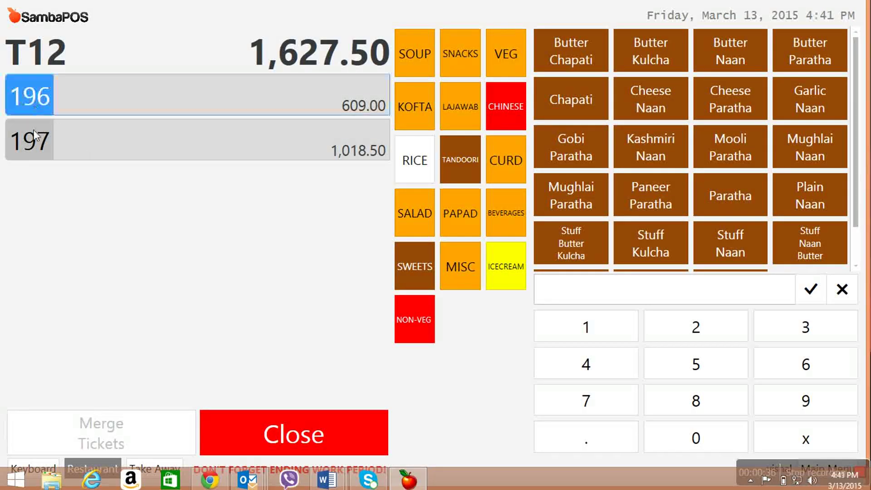
{"action": "left_click", "coordinate": [33, 133]}
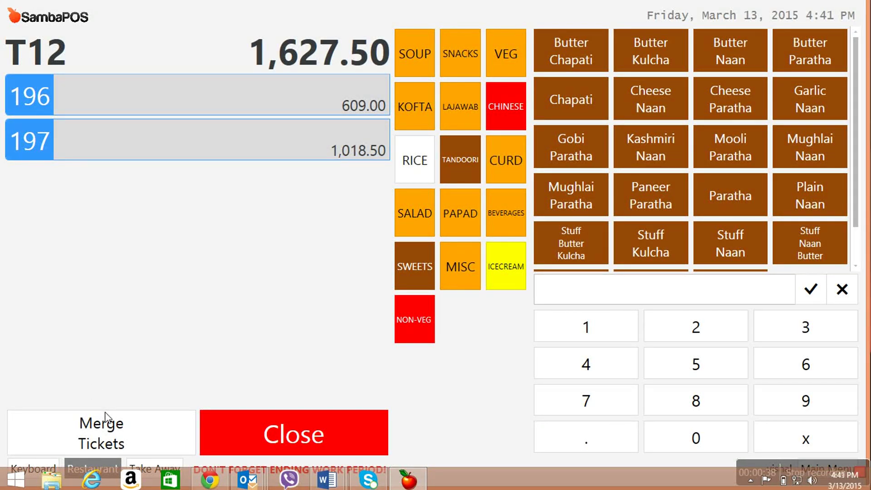
{"action": "left_click", "coordinate": [102, 432]}
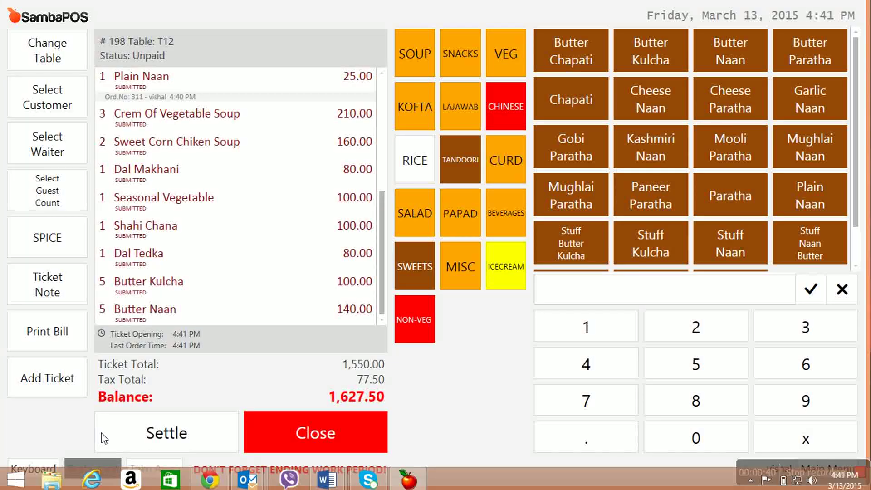
Step: Print the bill for table 17's merged ticket and save it as a PDF named bill4 on the Desktop
{"action": "mouse_move", "coordinate": [381, 312]}
{"action": "left_mouse_down"}
{"action": "mouse_move", "coordinate": [385, 140]}
{"action": "mouse_move", "coordinate": [386, 294]}
{"action": "mouse_move", "coordinate": [375, 314]}
{"action": "left_mouse_up"}
{"action": "left_click", "coordinate": [62, 331]}
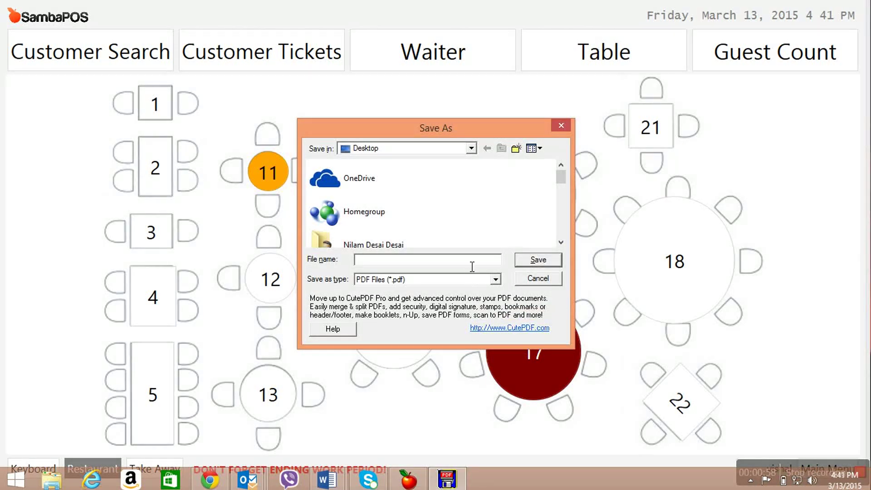
{"action": "type", "text": "bill4"}
{"action": "left_click", "coordinate": [547, 261]}
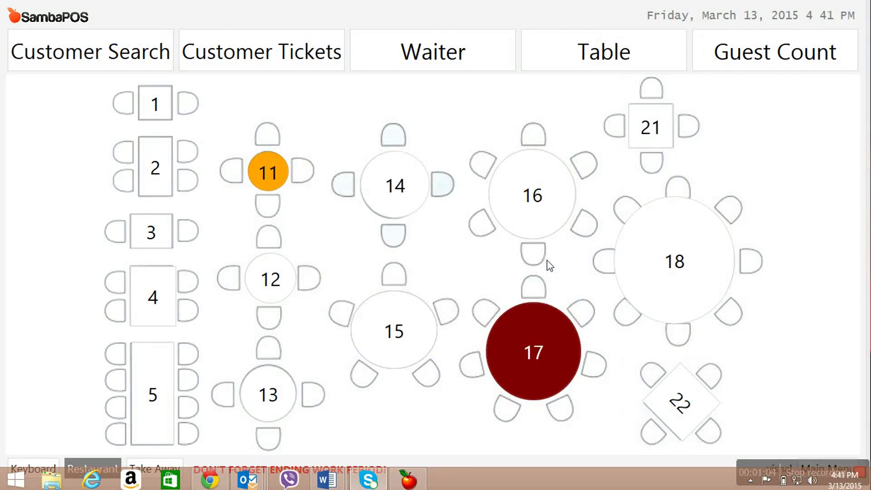
Step: Open bill4.pdf from the Desktop, review its combined items, tax and total, and close it
{"action": "key", "text": "super+d"}
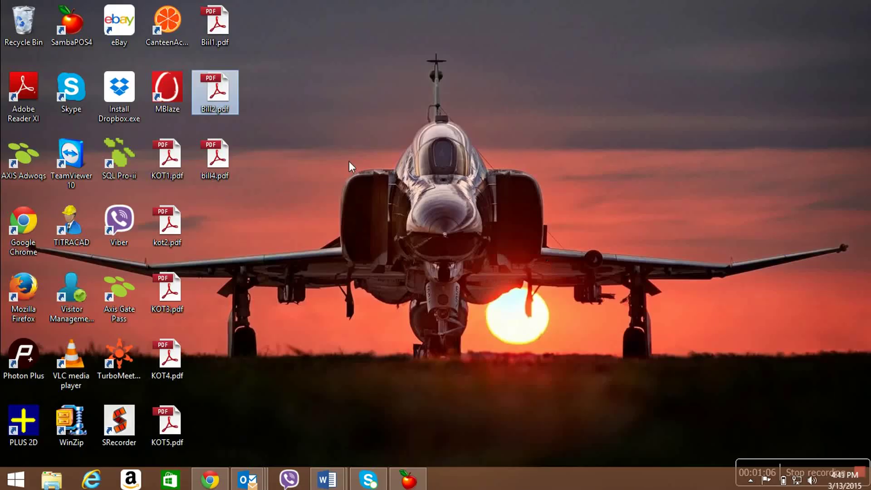
{"action": "double_click", "coordinate": [232, 159]}
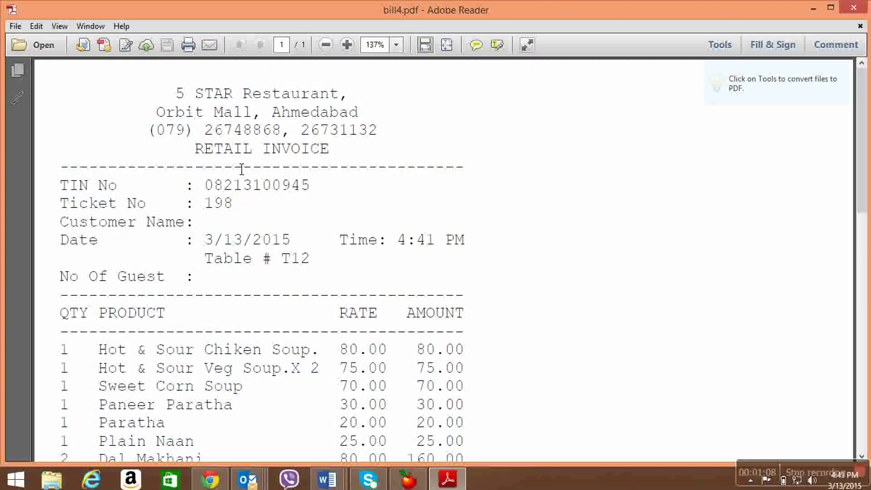
{"action": "scroll", "coordinate": [367, 207], "scroll_direction": "down", "scroll_amount": 5}
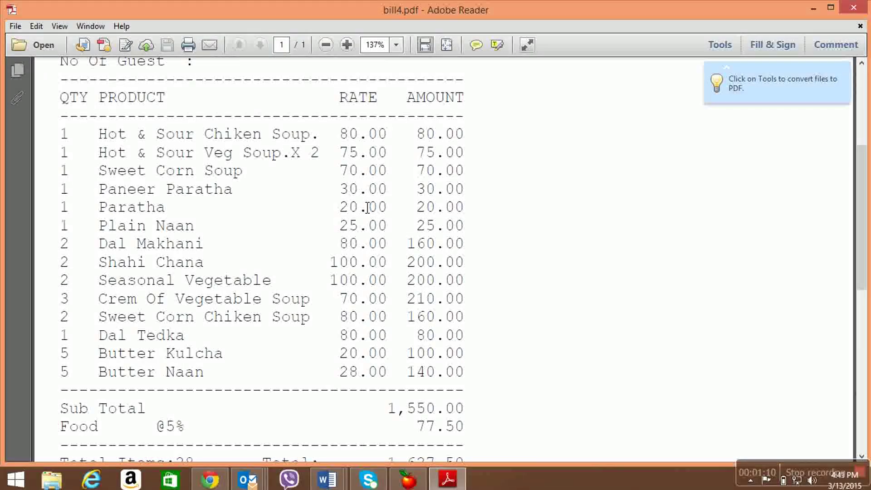
{"action": "scroll", "coordinate": [367, 207], "scroll_direction": "down", "scroll_amount": 4}
{"action": "scroll", "coordinate": [368, 207], "scroll_direction": "up", "scroll_amount": 4}
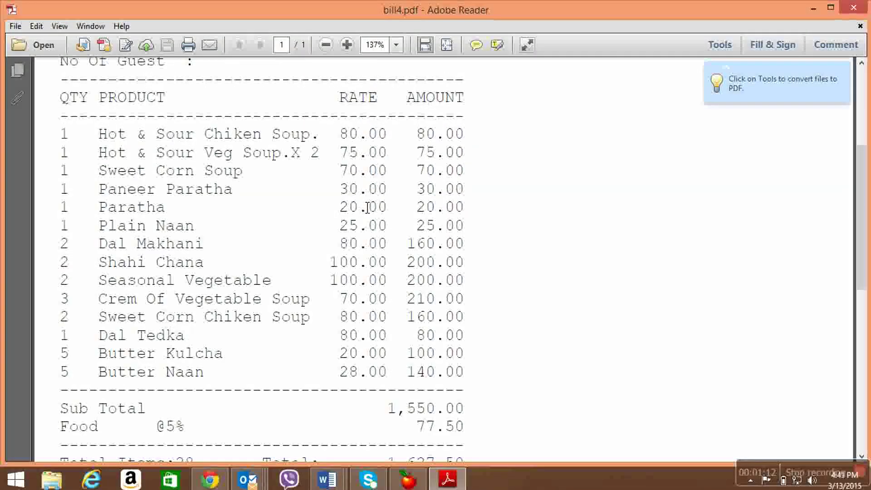
{"action": "scroll", "coordinate": [368, 207], "scroll_direction": "up", "scroll_amount": 4}
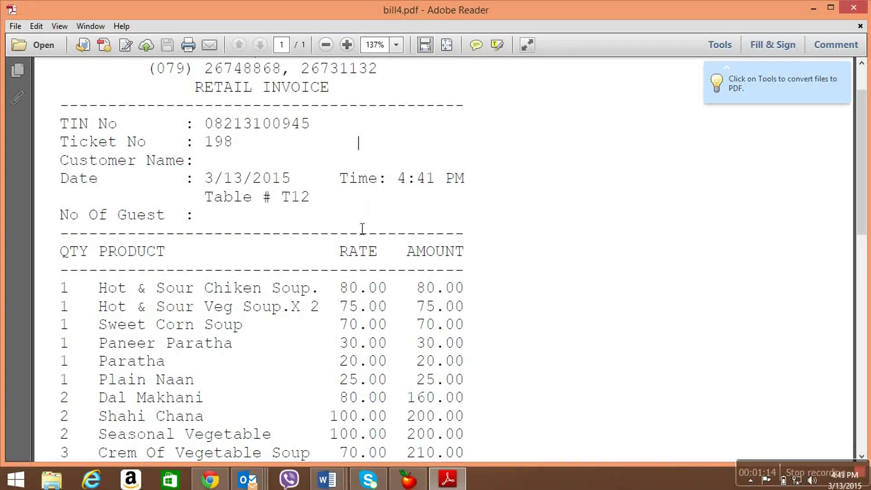
{"action": "scroll", "coordinate": [363, 229], "scroll_direction": "down", "scroll_amount": 6}
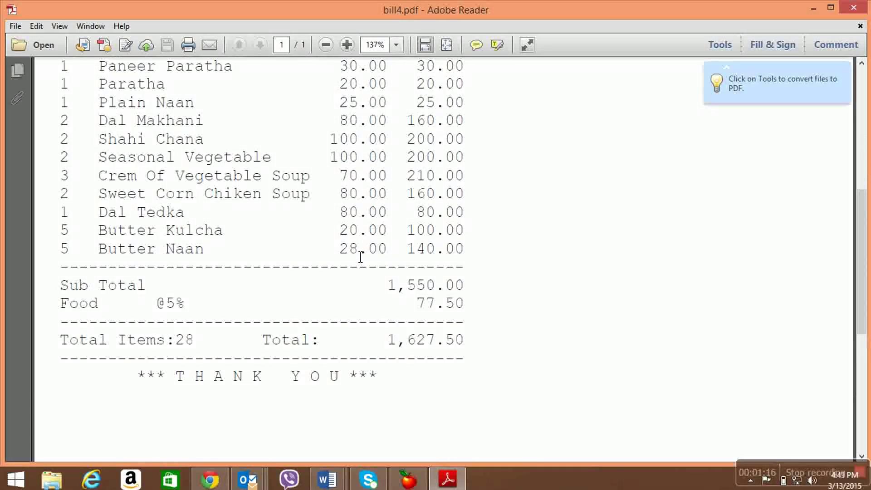
{"action": "left_click", "coordinate": [860, 25]}
Step: Return to SambaPOS and settle table 17's ticket with 1,000.00 in cash and the whole remaining balance by credit card
{"action": "key", "text": "alt+Tab"}
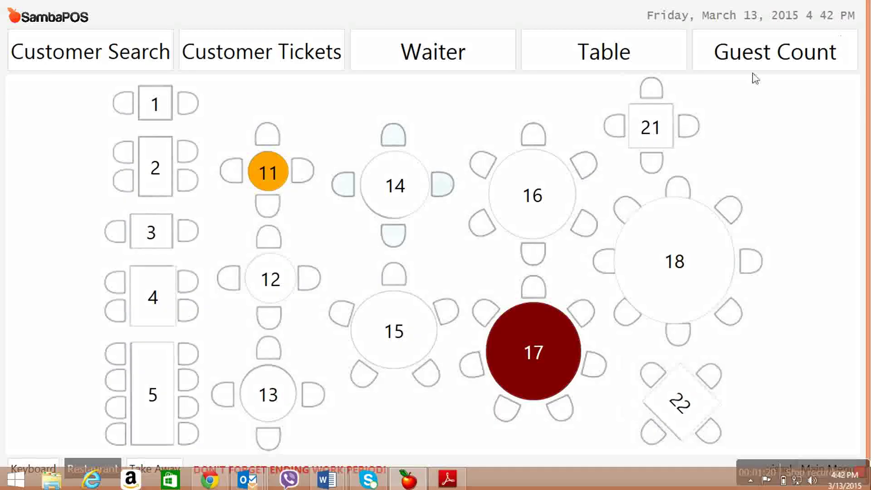
{"action": "left_click", "coordinate": [539, 338]}
{"action": "left_click", "coordinate": [164, 430]}
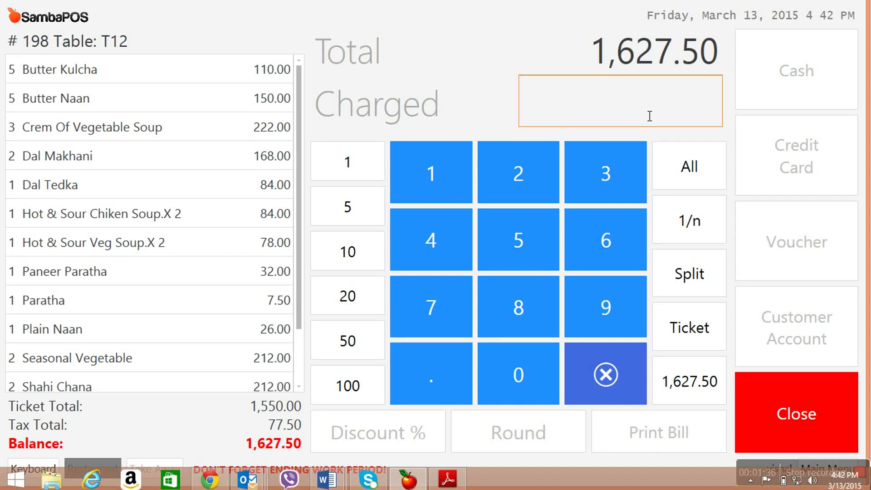
{"action": "left_click", "coordinate": [358, 385]}
{"action": "left_click", "coordinate": [358, 385]}
{"action": "left_click", "coordinate": [358, 385]}
{"action": "left_click", "coordinate": [358, 386]}
{"action": "left_click", "coordinate": [358, 386]}
{"action": "left_click", "coordinate": [358, 385]}
{"action": "left_click", "coordinate": [358, 385]}
{"action": "left_click", "coordinate": [358, 385]}
{"action": "left_click", "coordinate": [358, 385]}
{"action": "left_click", "coordinate": [358, 386]}
{"action": "left_click", "coordinate": [779, 84]}
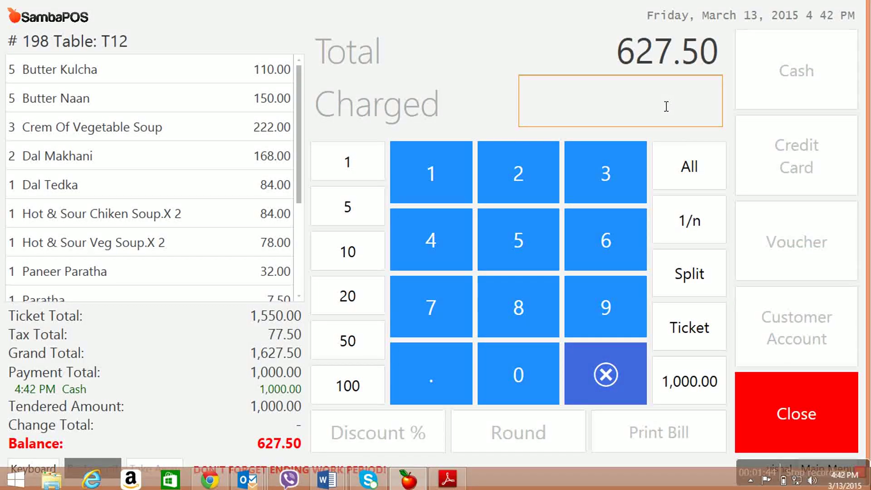
{"action": "left_click", "coordinate": [690, 165]}
{"action": "left_click", "coordinate": [798, 166]}
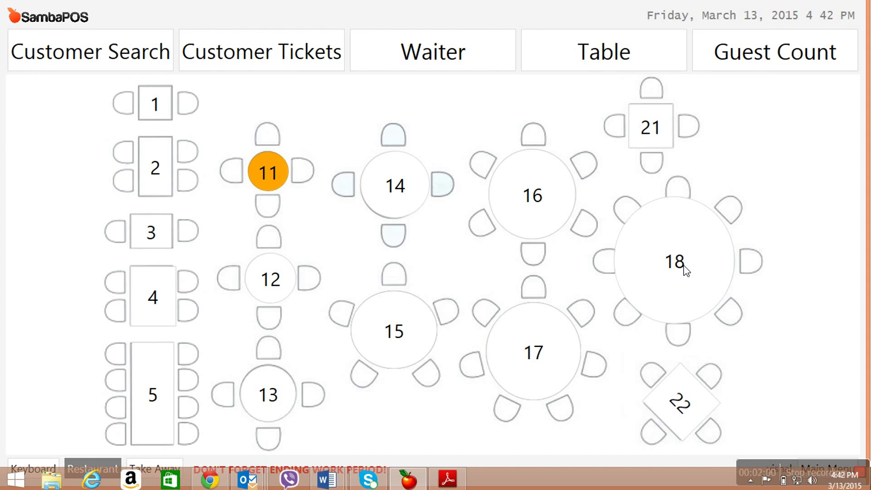
Step: Open table 11's ticket, search for the existing customer by name and assign that customer to the ticket
{"action": "left_click", "coordinate": [266, 178]}
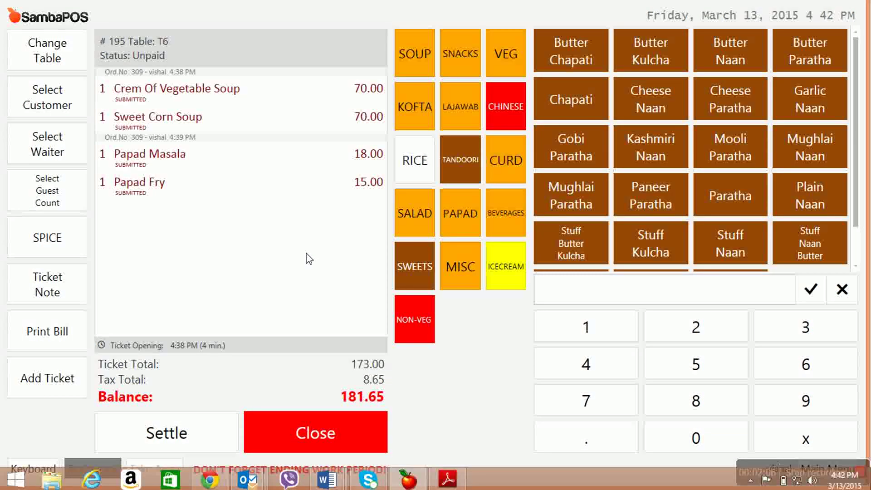
{"action": "left_click", "coordinate": [36, 88]}
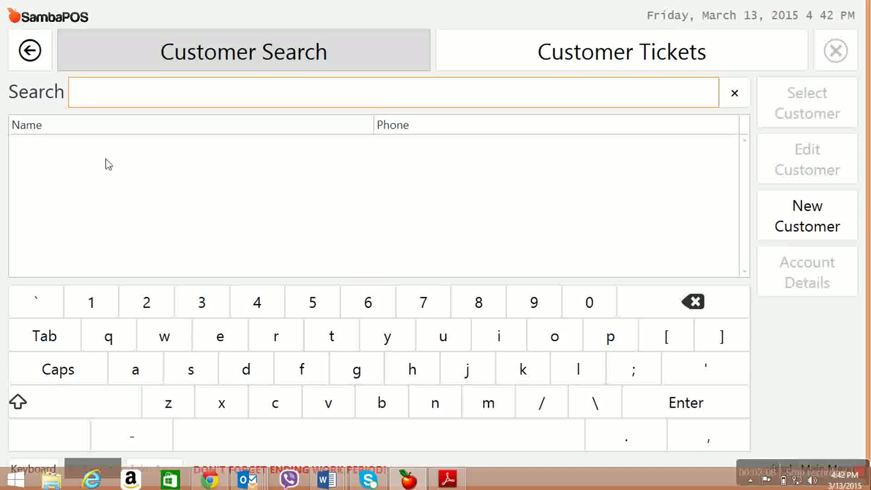
{"action": "type", "text": "ban"}
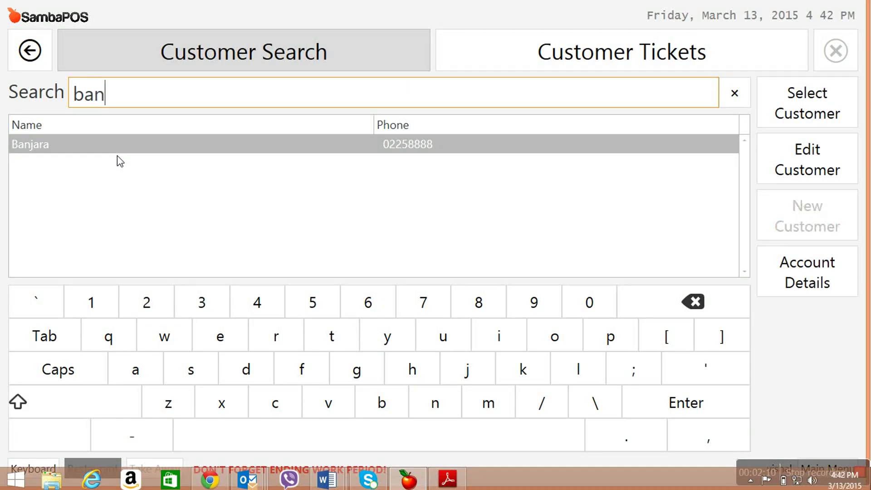
{"action": "left_click", "coordinate": [103, 148]}
{"action": "left_click", "coordinate": [776, 112]}
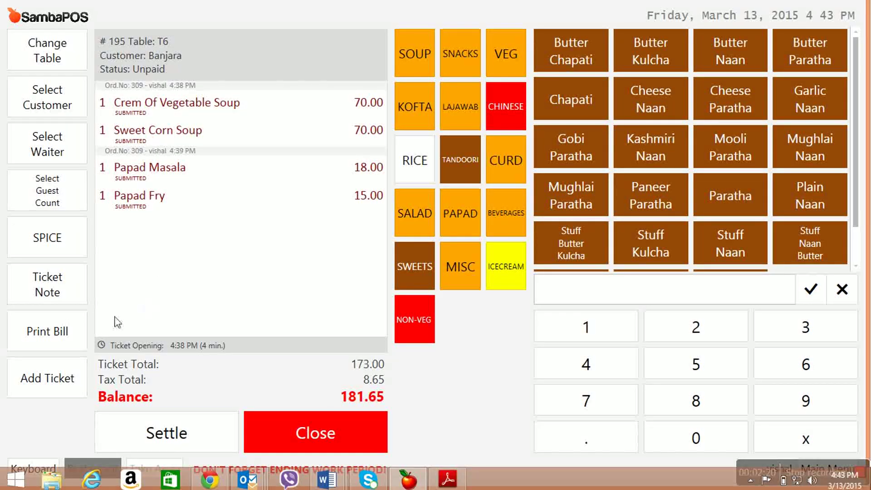
Step: Print the bill for table 11 and save it as a PDF named bill6 on the Desktop
{"action": "left_click", "coordinate": [61, 331]}
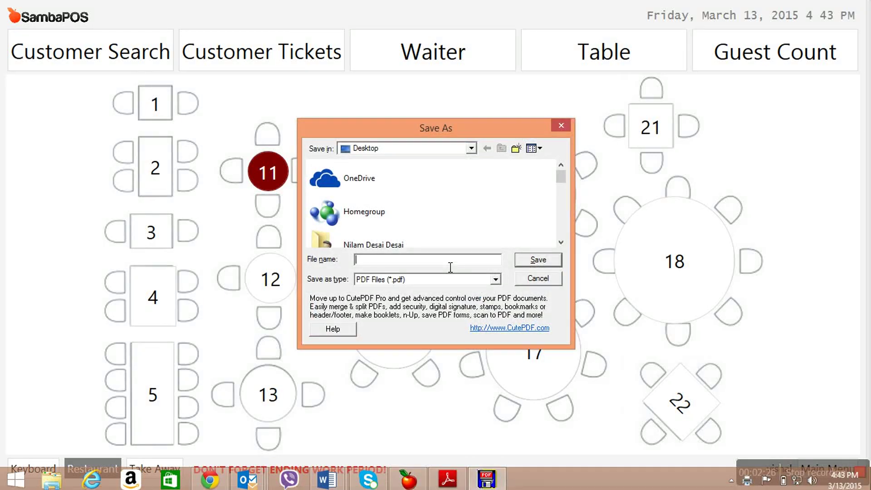
{"action": "type", "text": "bill6"}
{"action": "left_click", "coordinate": [539, 262]}
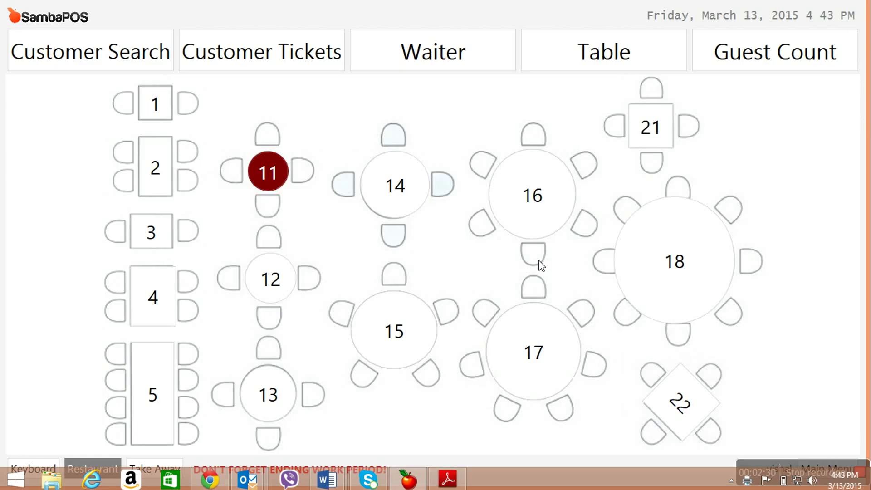
Step: Open table 11's ticket and settle its whole balance to the customer's account
{"action": "left_click", "coordinate": [270, 173]}
{"action": "left_click", "coordinate": [154, 430]}
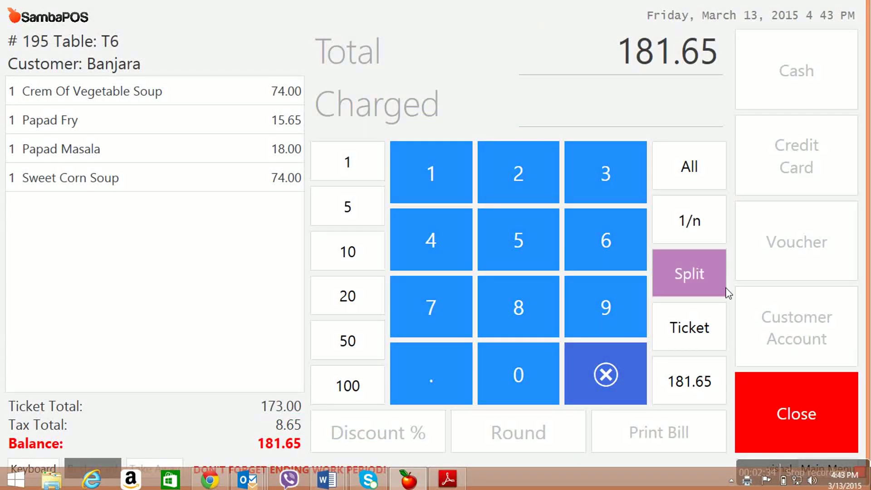
{"action": "left_click", "coordinate": [689, 218]}
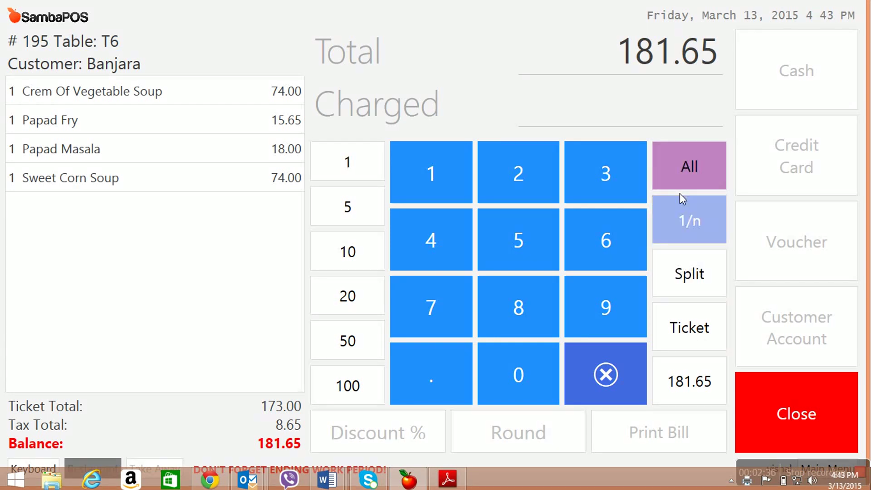
{"action": "left_click", "coordinate": [681, 187]}
{"action": "left_click", "coordinate": [783, 320]}
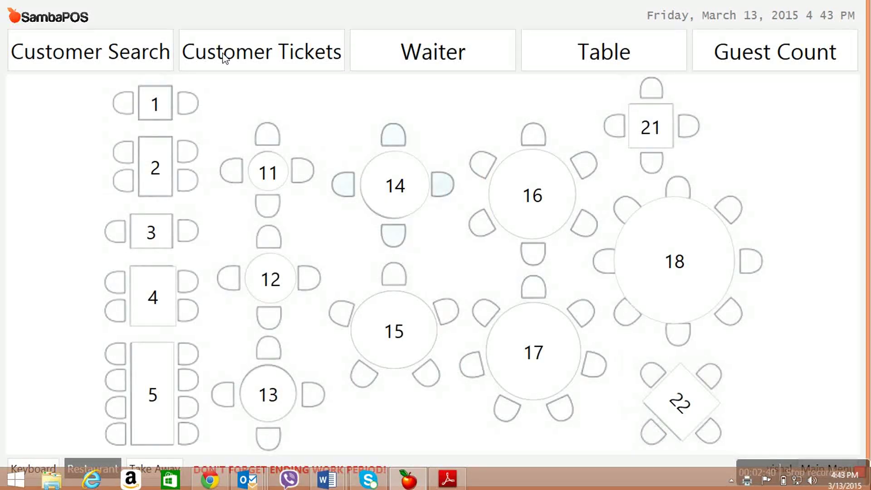
Step: Search for the same customer by name, select the record to check the outstanding account balance, and close the empty ticket
{"action": "left_click", "coordinate": [137, 52]}
{"action": "type", "text": "ban"}
{"action": "left_click", "coordinate": [162, 145]}
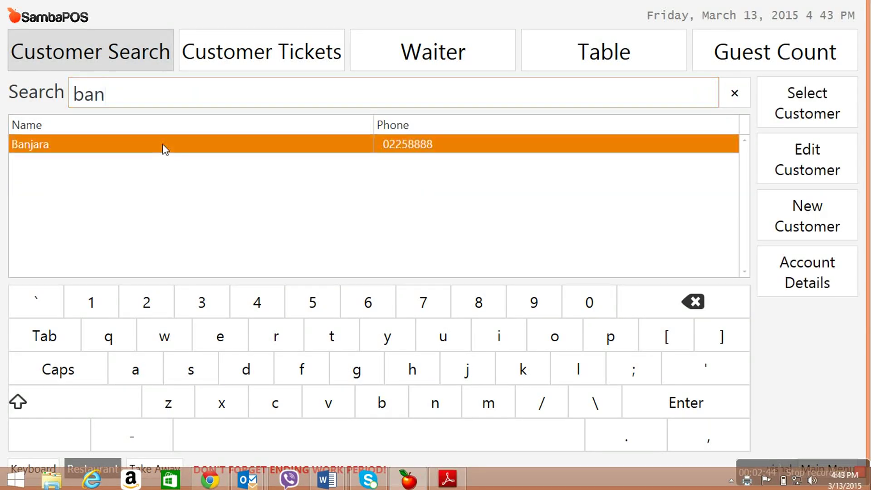
{"action": "left_click", "coordinate": [792, 108]}
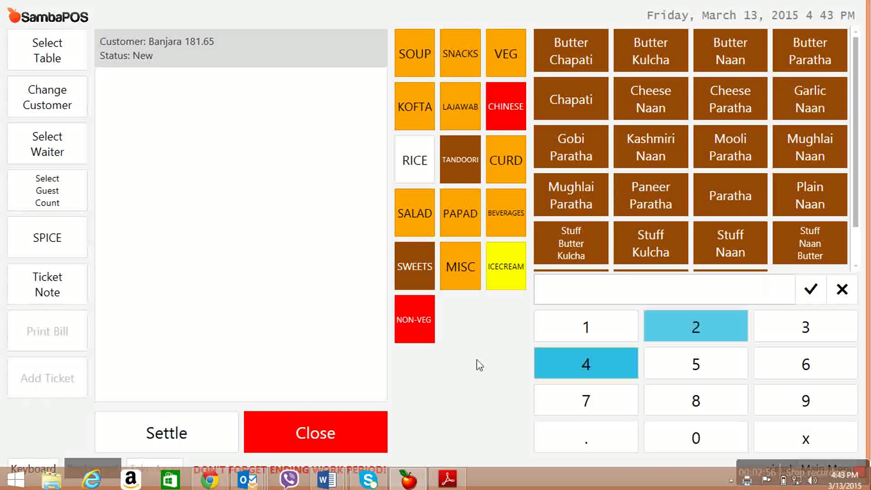
{"action": "left_click", "coordinate": [317, 431]}
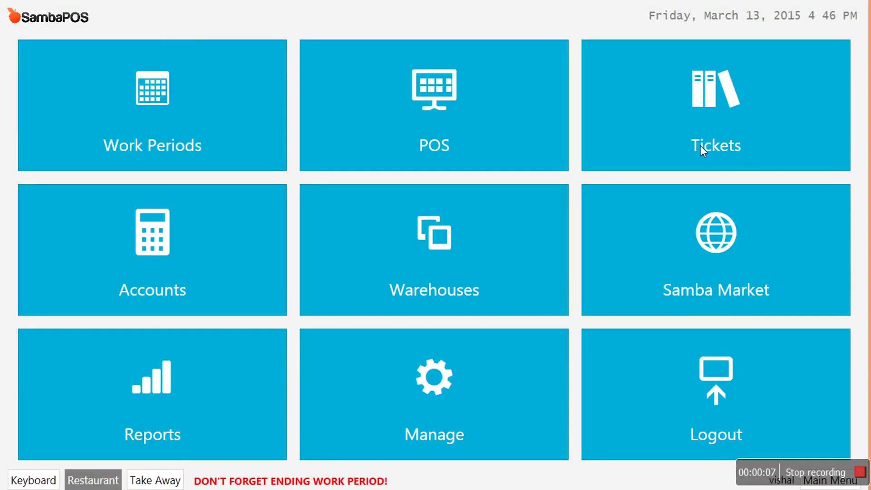
Step: Open the ticket list, set the start date to 2/13/2015 and refresh the list
{"action": "left_click", "coordinate": [714, 110]}
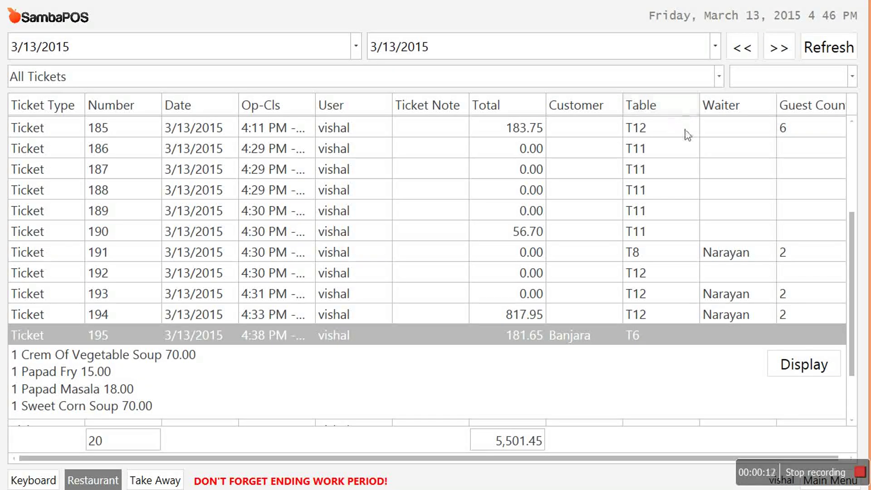
{"action": "left_click", "coordinate": [284, 54]}
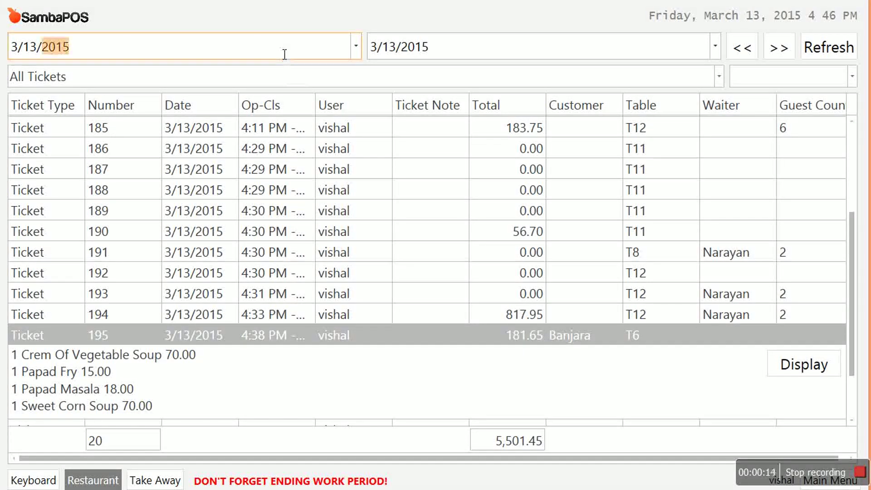
{"action": "left_click", "coordinate": [513, 54]}
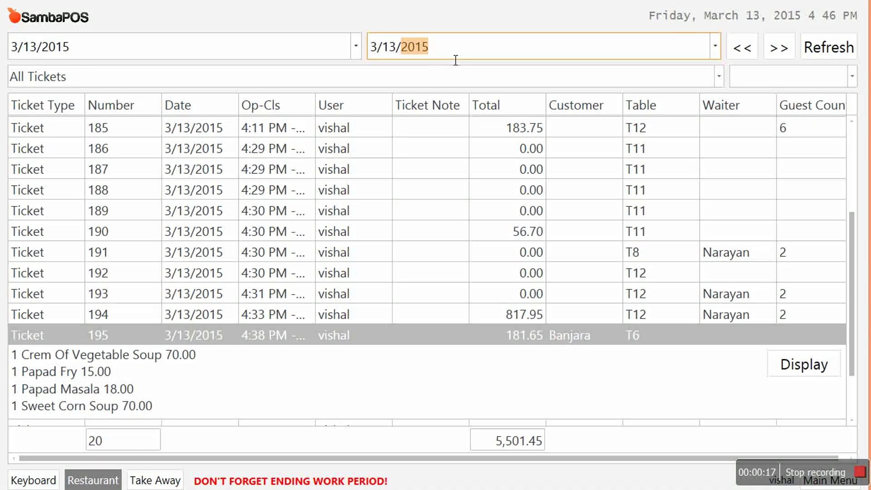
{"action": "left_click", "coordinate": [356, 46]}
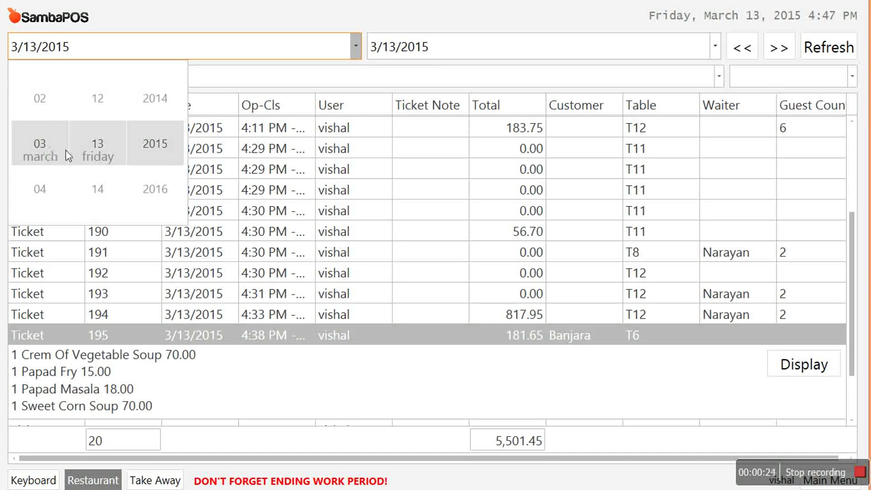
{"action": "left_click", "coordinate": [43, 148]}
{"action": "left_click", "coordinate": [36, 99]}
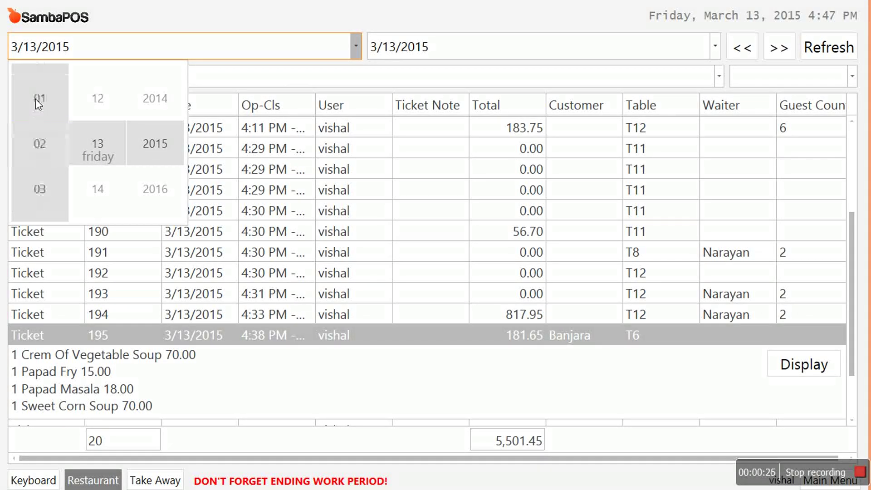
{"action": "left_click", "coordinate": [44, 151]}
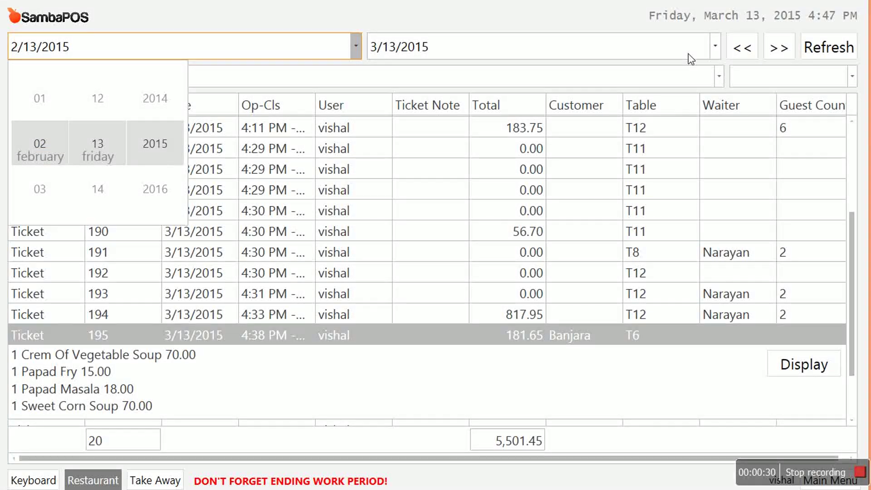
{"action": "left_click", "coordinate": [712, 44]}
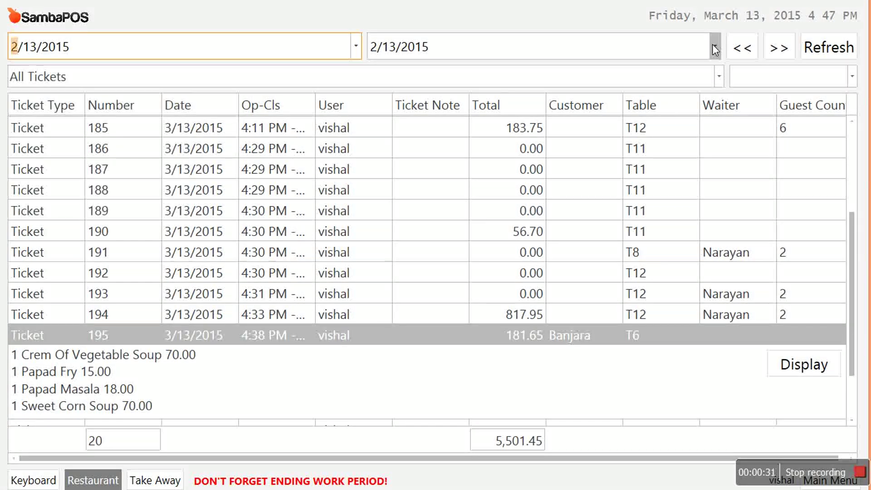
{"action": "left_click", "coordinate": [806, 57]}
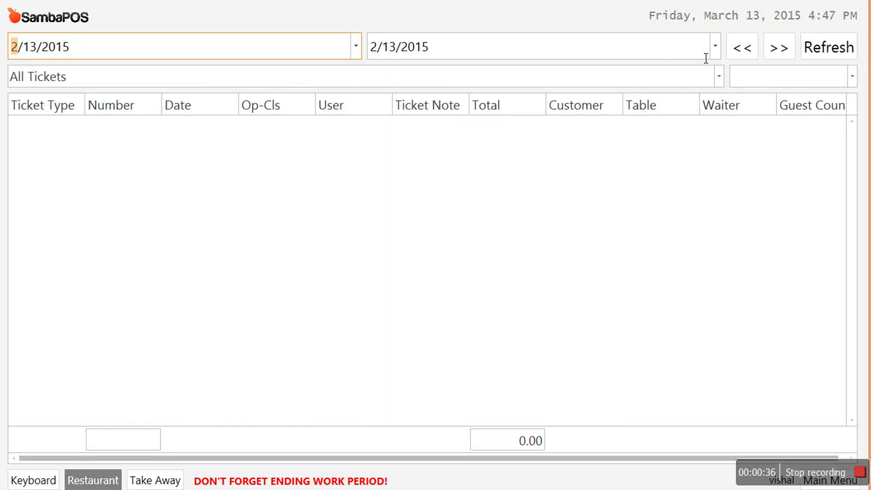
Step: Set the ticket list's end date to 3/13/2015 and refresh the results
{"action": "left_click", "coordinate": [713, 46]}
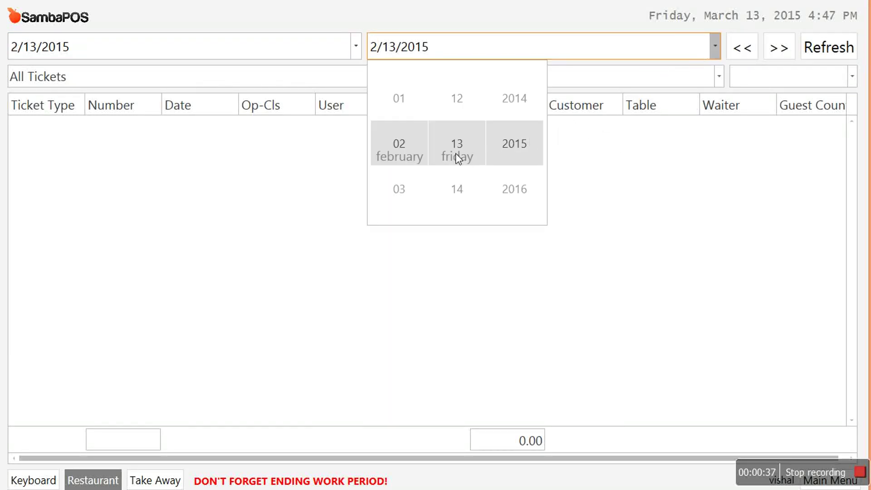
{"action": "left_click", "coordinate": [400, 190]}
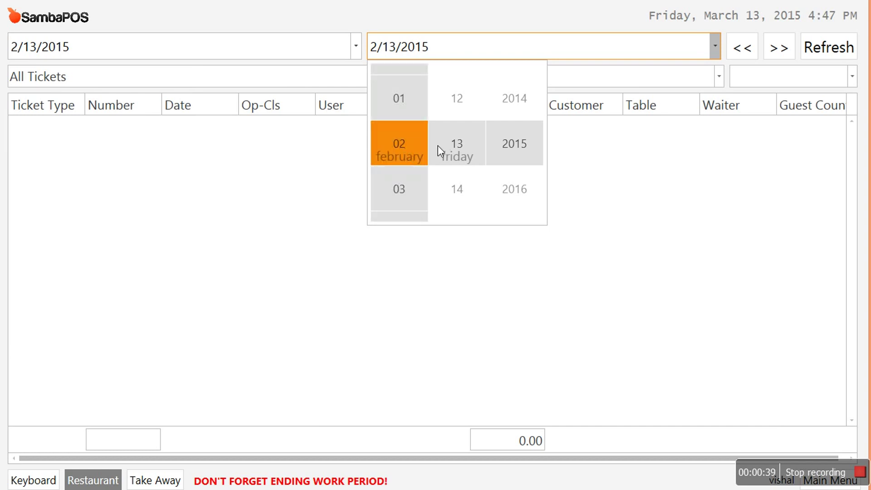
{"action": "left_click", "coordinate": [399, 188]}
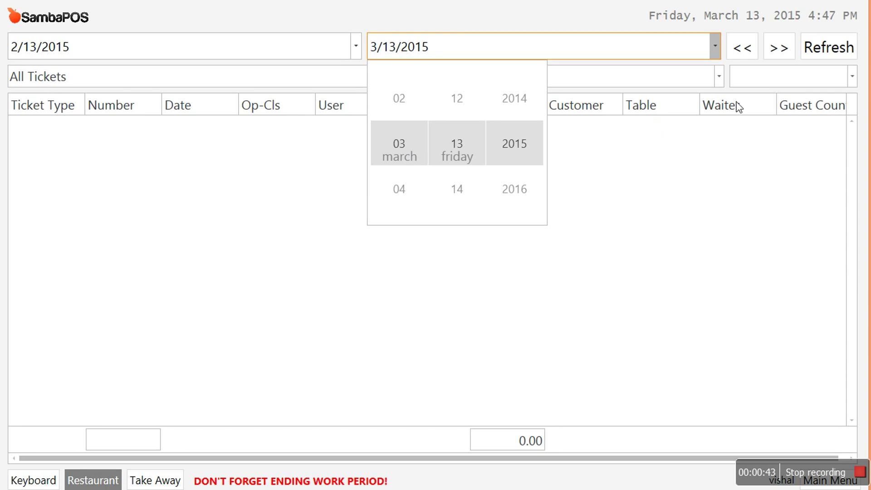
{"action": "left_click", "coordinate": [823, 46]}
{"action": "left_click", "coordinate": [824, 45]}
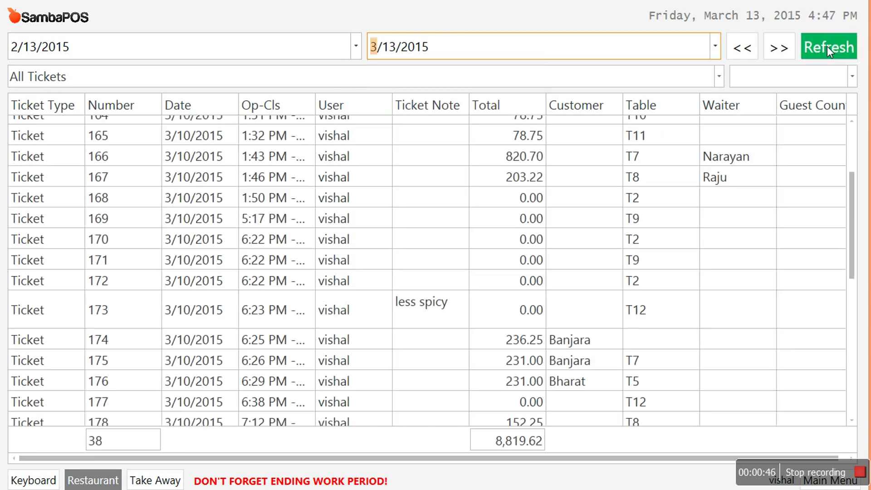
Step: Sort the ticket list by customer and filter it to the customer who had the table T6 ticket
{"action": "scroll", "coordinate": [806, 135], "scroll_direction": "down", "scroll_amount": 1}
{"action": "left_click_drag", "start_coordinate": [852, 249], "coordinate": [844, 162]}
{"action": "left_click", "coordinate": [598, 106]}
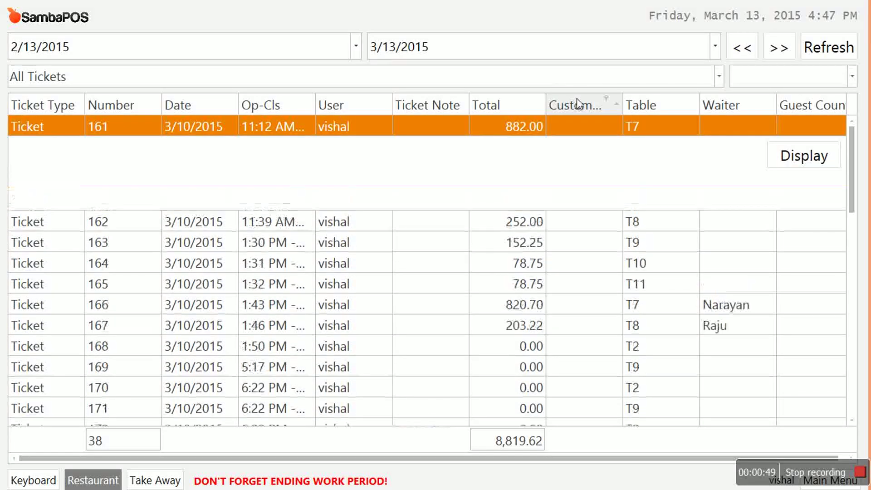
{"action": "left_click", "coordinate": [608, 94]}
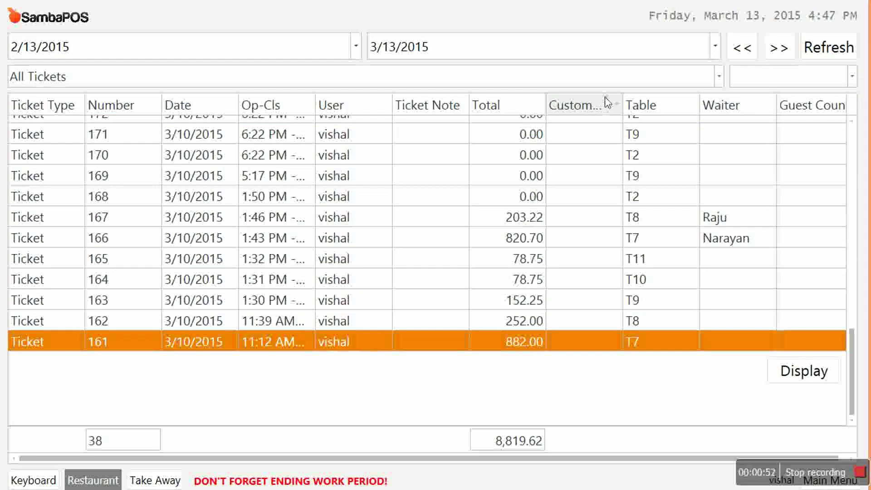
{"action": "left_click", "coordinate": [606, 97]}
{"action": "left_click", "coordinate": [620, 199]}
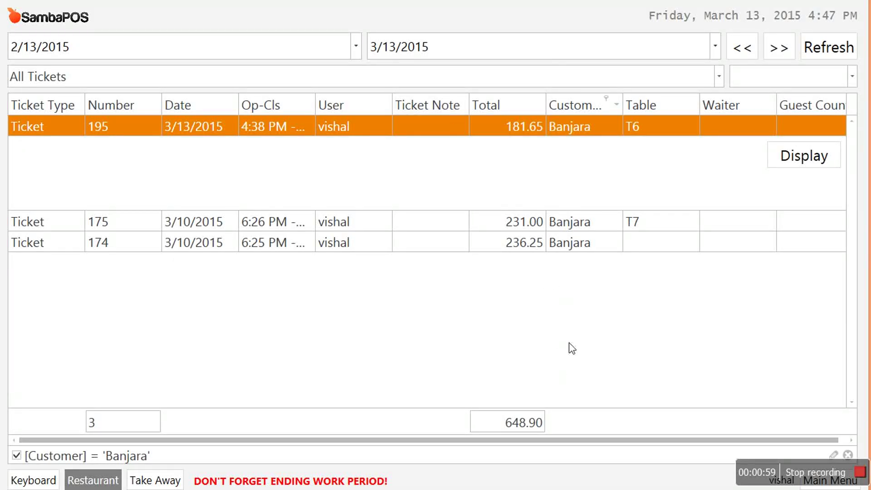
Step: Narrow the customer's tickets to table T6, display the paid ticket's details and close it
{"action": "left_click", "coordinate": [662, 98]}
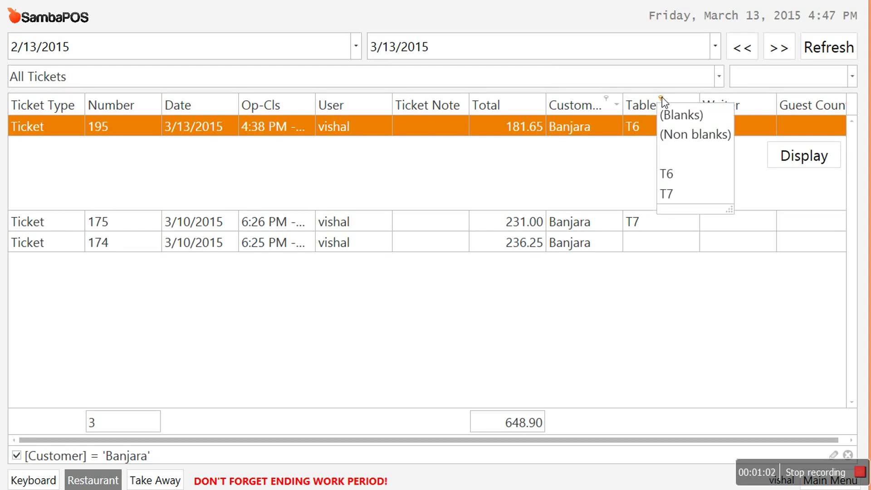
{"action": "left_click", "coordinate": [676, 176]}
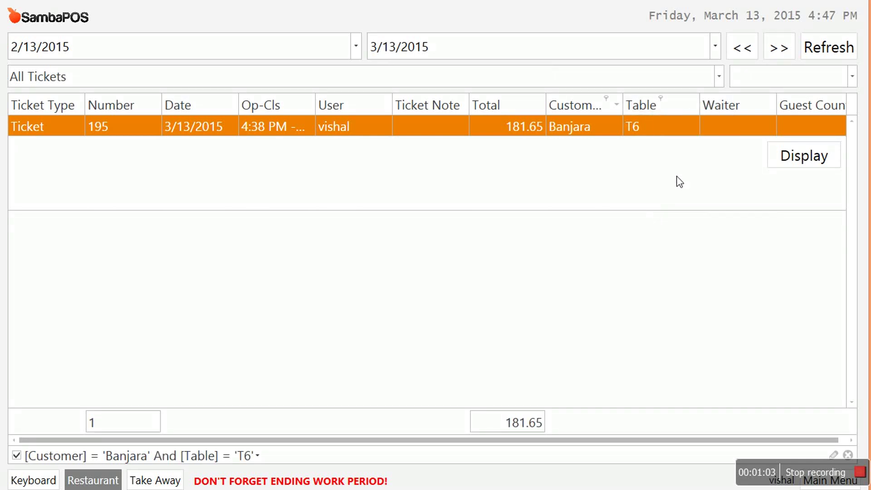
{"action": "left_click", "coordinate": [804, 155]}
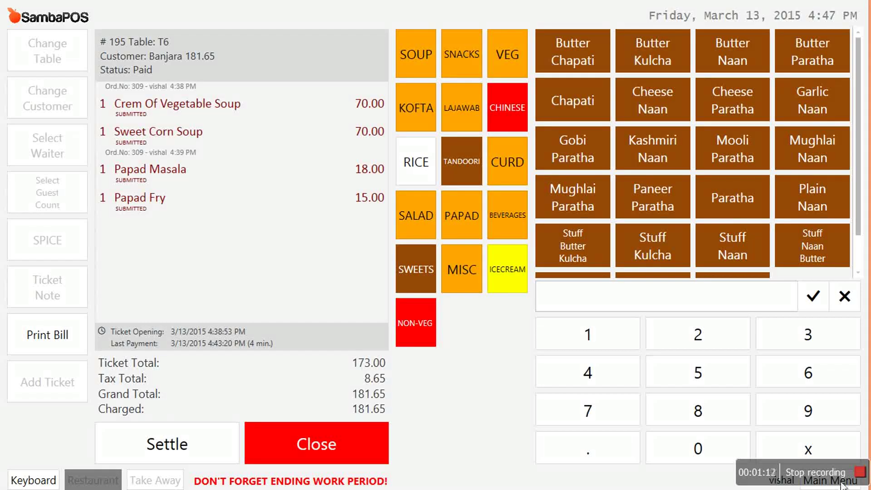
{"action": "left_click", "coordinate": [366, 460]}
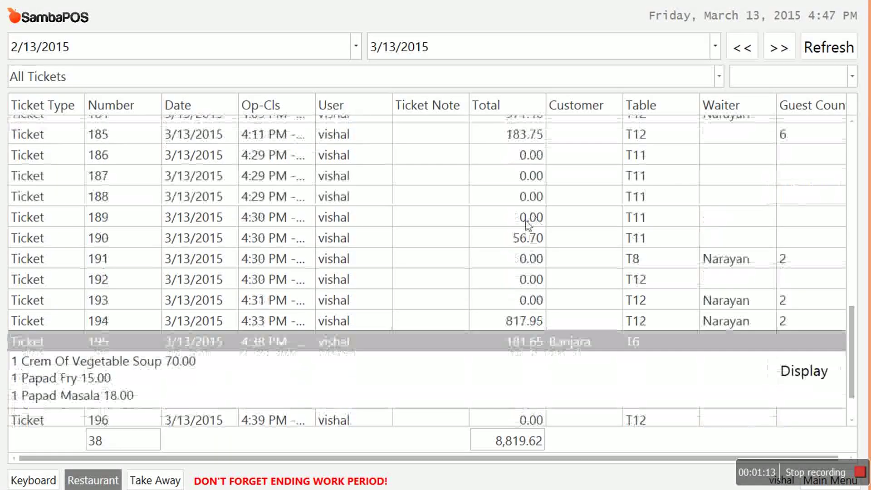
Step: Filter the ticket list by the waiter who served the 3/10/2015 table T7 ticket, display that ticket and close it
{"action": "left_click", "coordinate": [730, 103]}
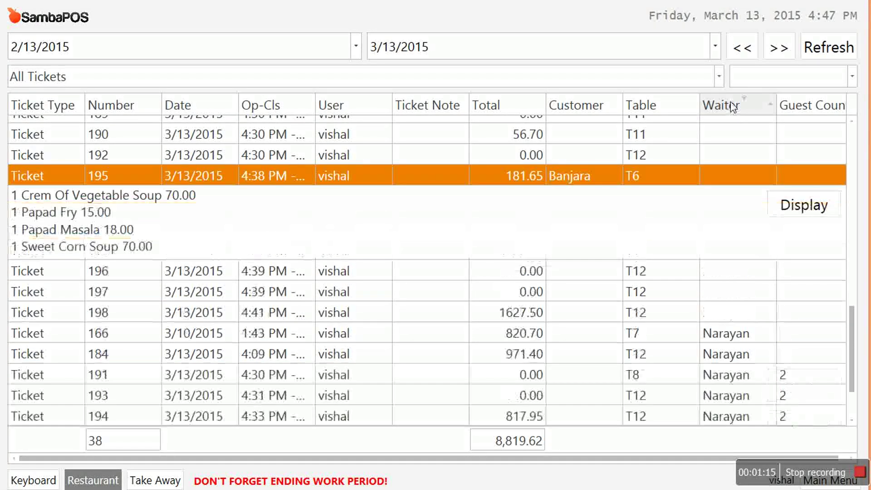
{"action": "left_click", "coordinate": [739, 332]}
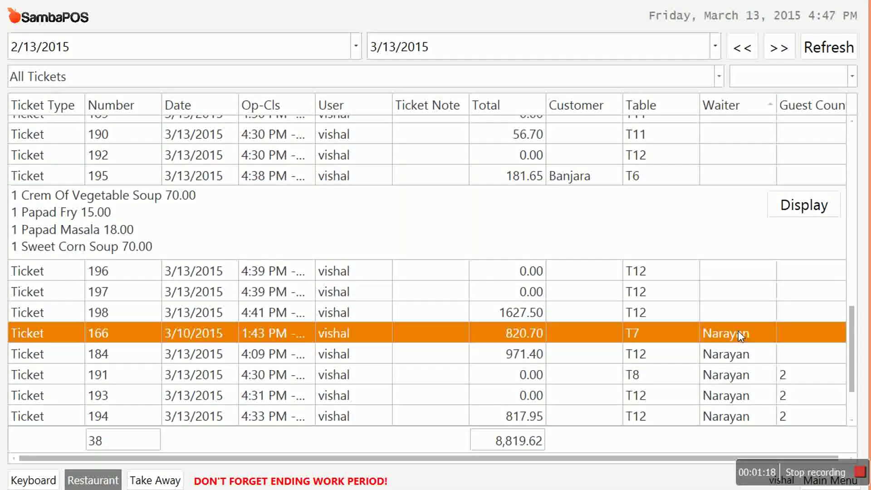
{"action": "left_click", "coordinate": [743, 98]}
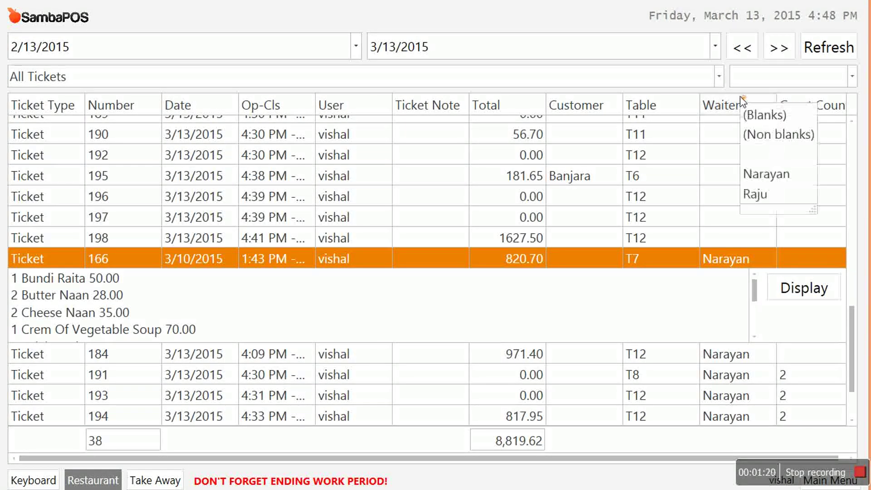
{"action": "left_click", "coordinate": [752, 174]}
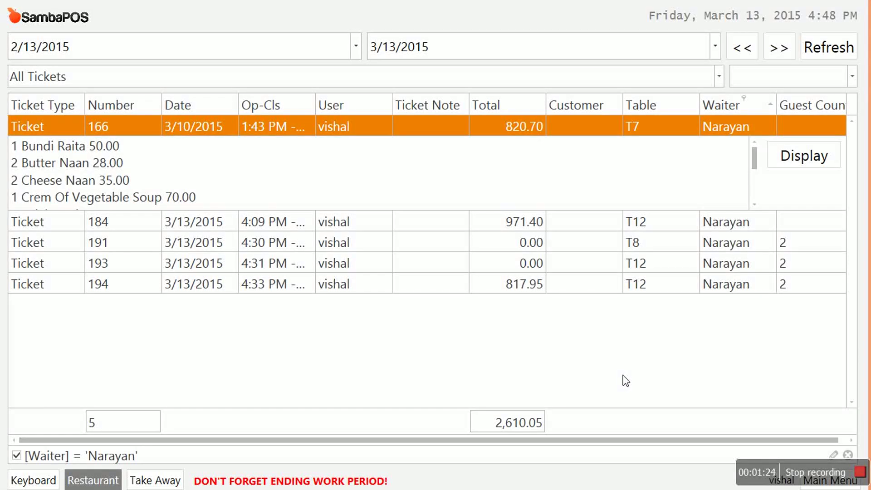
{"action": "left_click", "coordinate": [799, 157]}
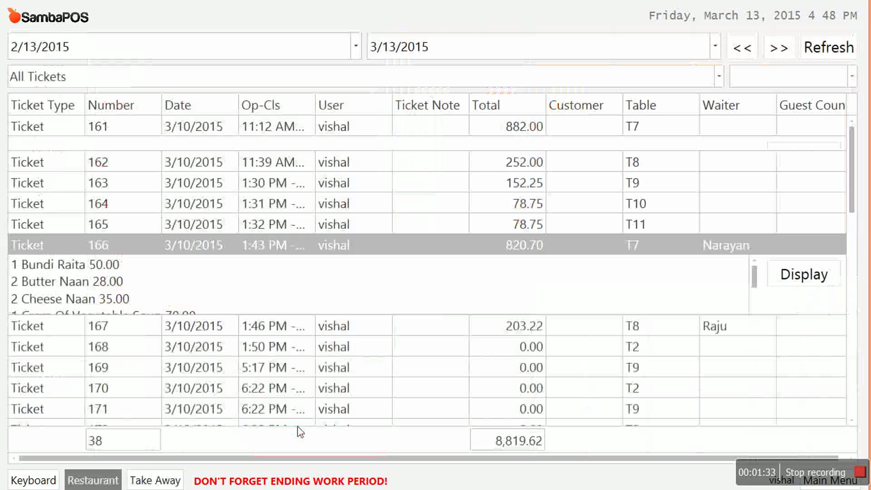
{"action": "left_click", "coordinate": [269, 450]}
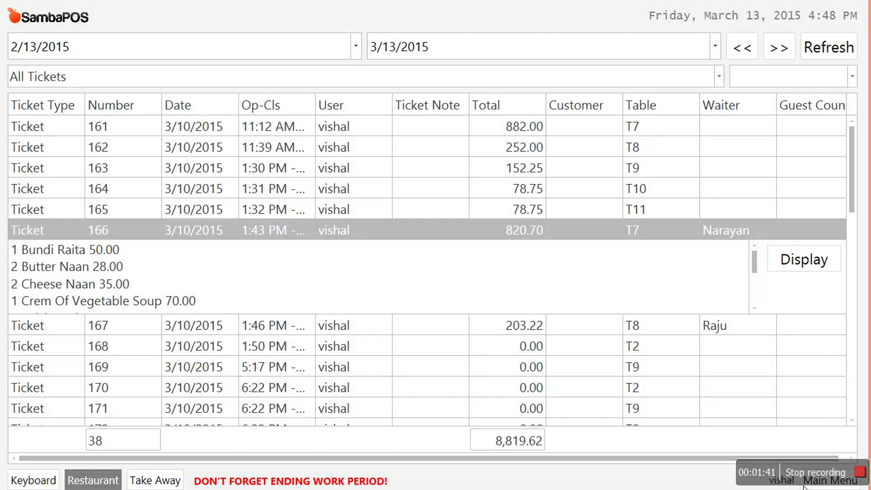
Step: Leave the ticket list, start a new ticket for table 11 and add one Nargis Kofta and one Paneer Kofta
{"action": "left_click", "coordinate": [821, 481]}
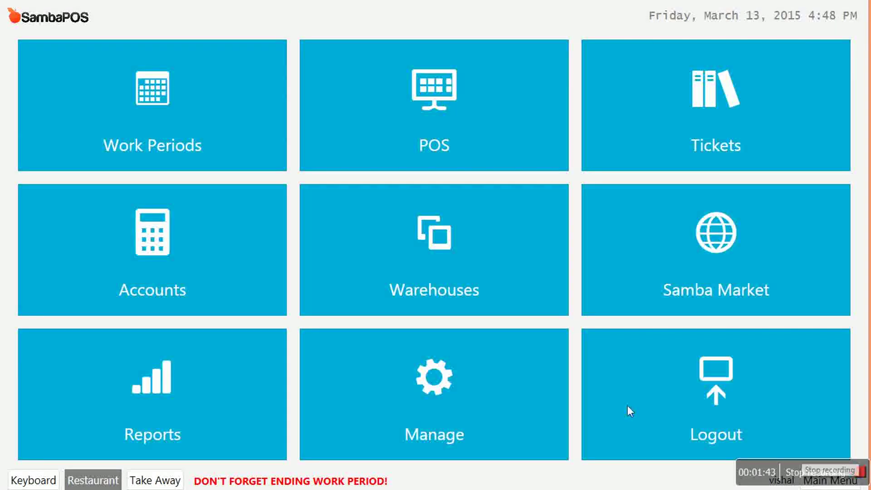
{"action": "left_click", "coordinate": [420, 108]}
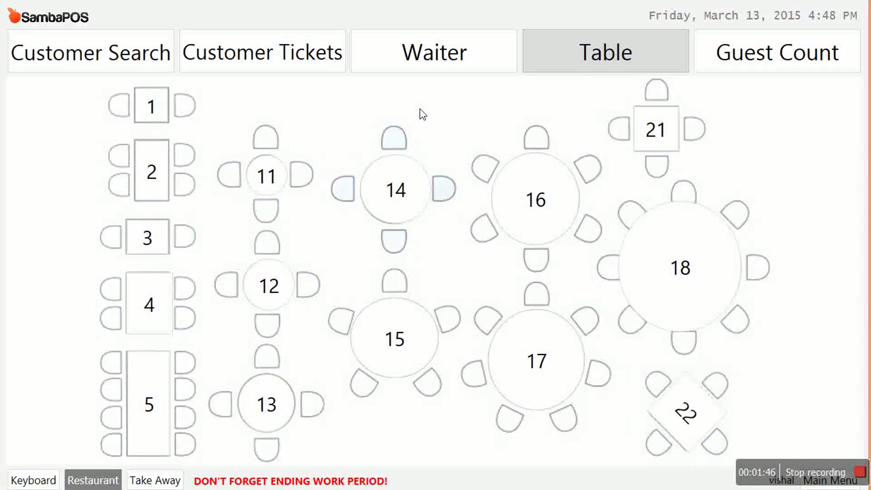
{"action": "left_click", "coordinate": [535, 200]}
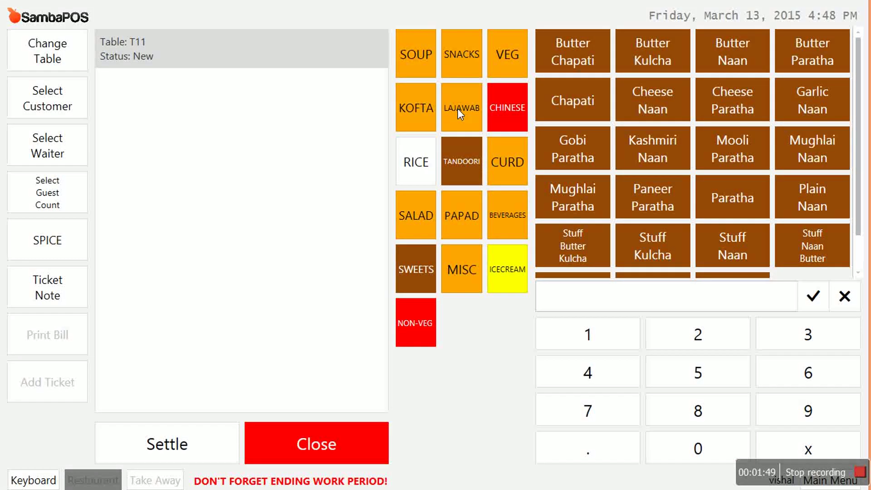
{"action": "left_click", "coordinate": [413, 104]}
{"action": "left_click", "coordinate": [588, 106]}
{"action": "left_click", "coordinate": [663, 99]}
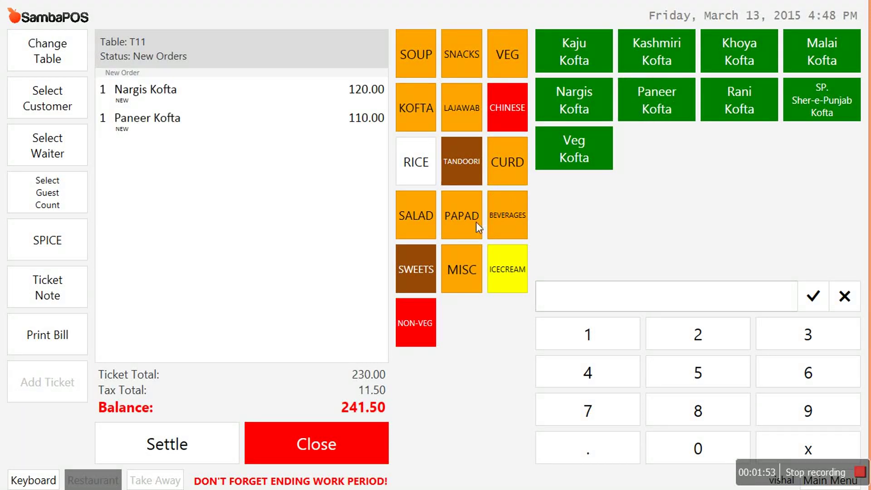
Step: Add one Cheese Naan, one Cheese Paratha, one Onion Raita and one Mix Raita to the table T11 ticket
{"action": "left_click", "coordinate": [470, 170]}
{"action": "left_click", "coordinate": [654, 100]}
{"action": "left_click", "coordinate": [712, 109]}
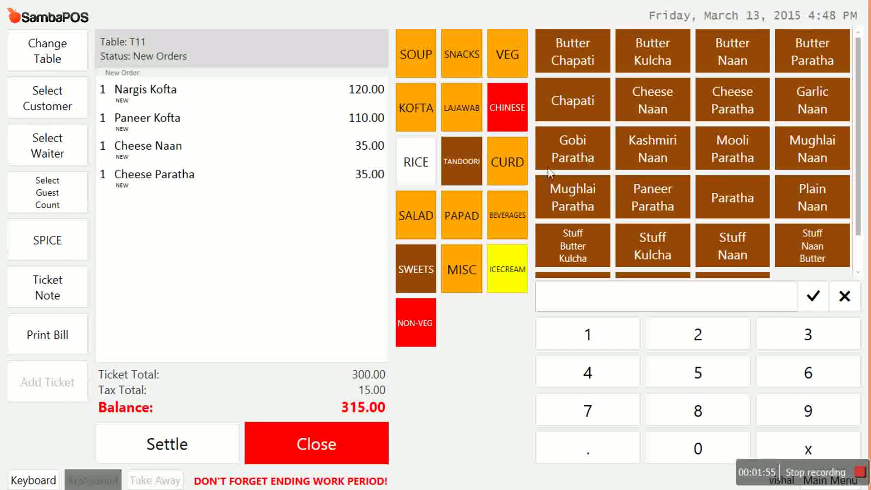
{"action": "left_click", "coordinate": [516, 159]}
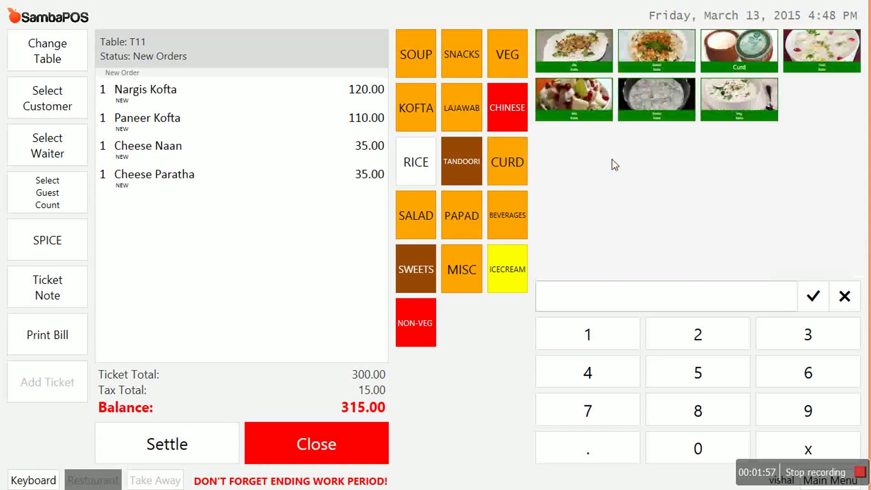
{"action": "left_click", "coordinate": [659, 98]}
{"action": "left_click", "coordinate": [561, 114]}
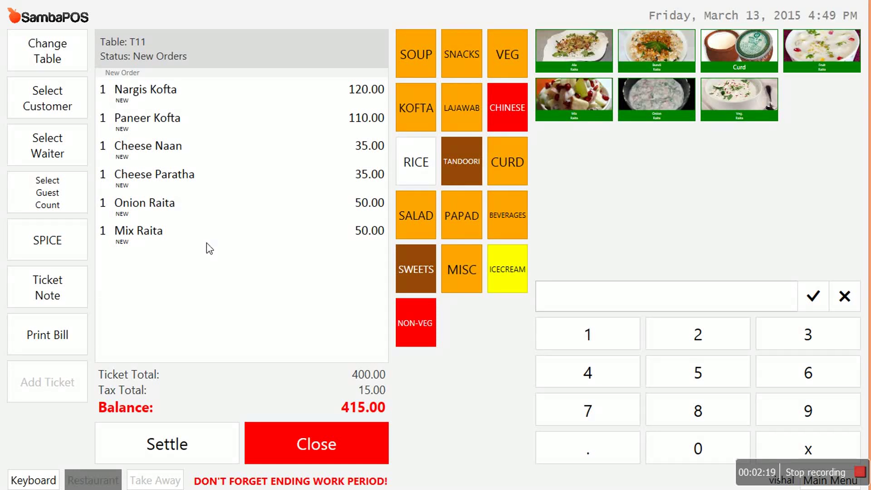
Step: Tag the whole table T11 ticket with the MED-SPICY spice level
{"action": "left_click", "coordinate": [141, 120]}
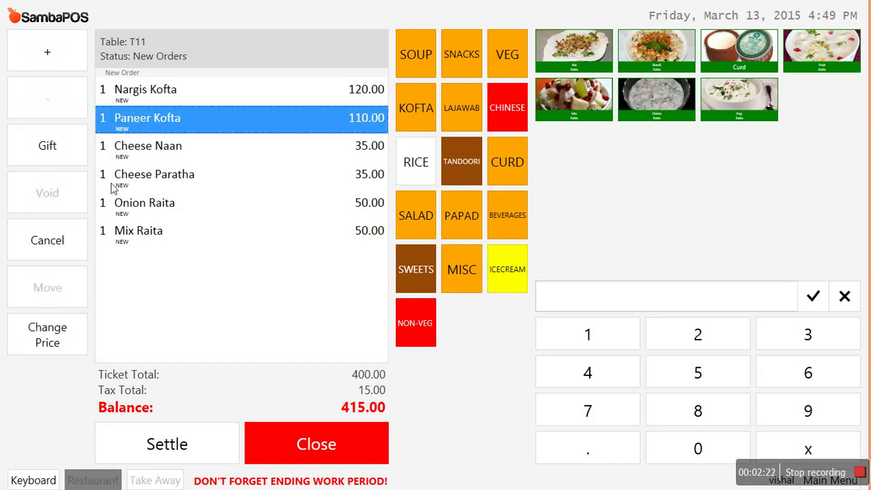
{"action": "left_click", "coordinate": [140, 117]}
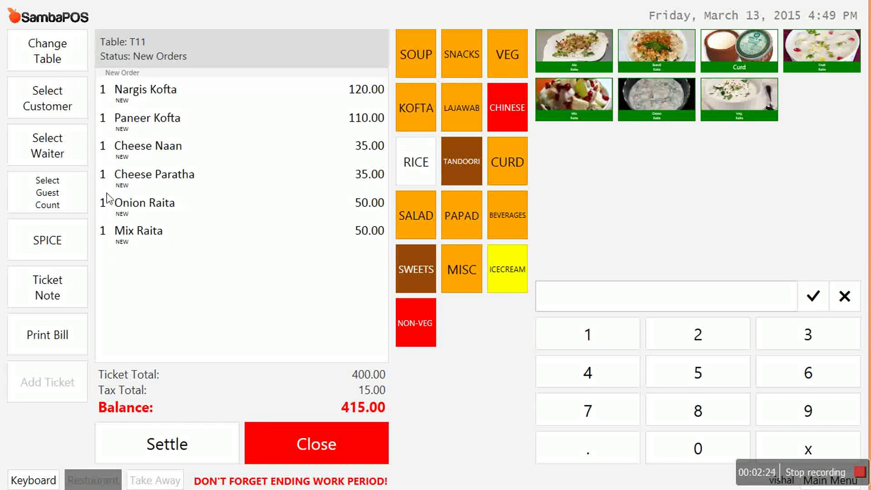
{"action": "left_click", "coordinate": [64, 239]}
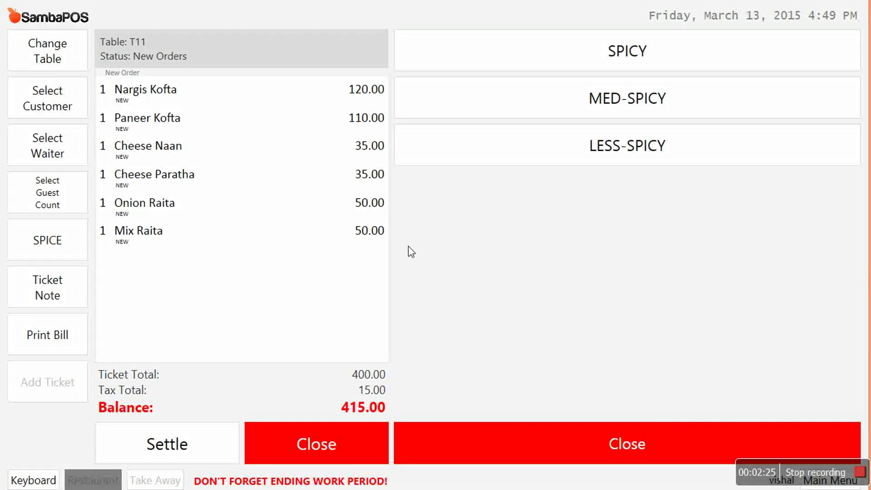
{"action": "left_click", "coordinate": [606, 102]}
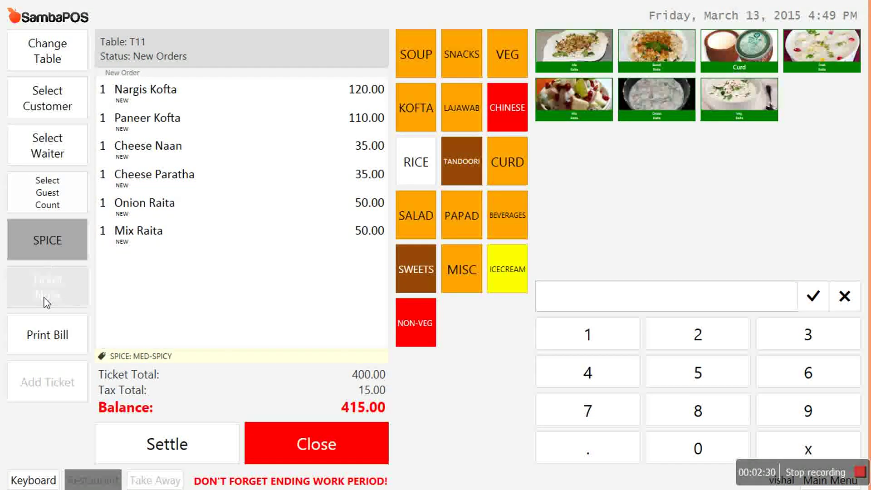
Step: Add the ticket note "Less Oil and Less Chilli" and set the guest count to 3 on the table T11 ticket
{"action": "left_click", "coordinate": [58, 284]}
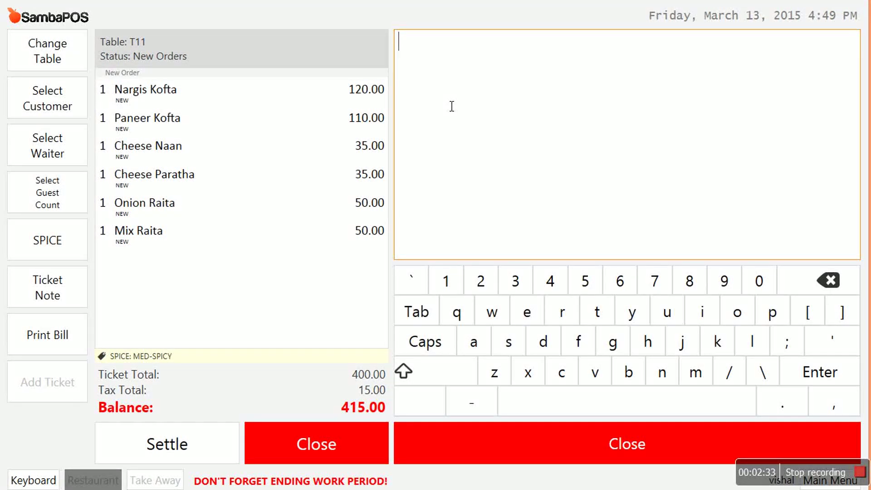
{"action": "type", "text": "T"}
{"action": "key", "text": "BackSpace"}
{"action": "type", "text": "Less Oil an"}
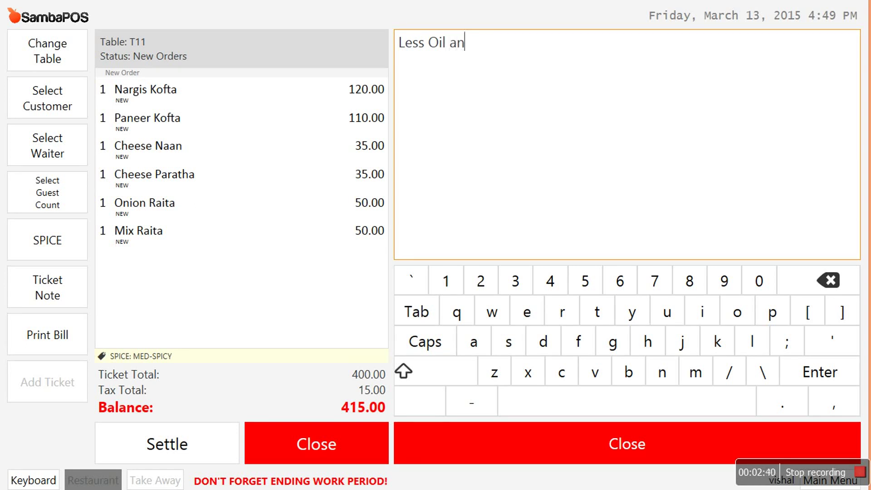
{"action": "type", "text": "d Less Chilli"}
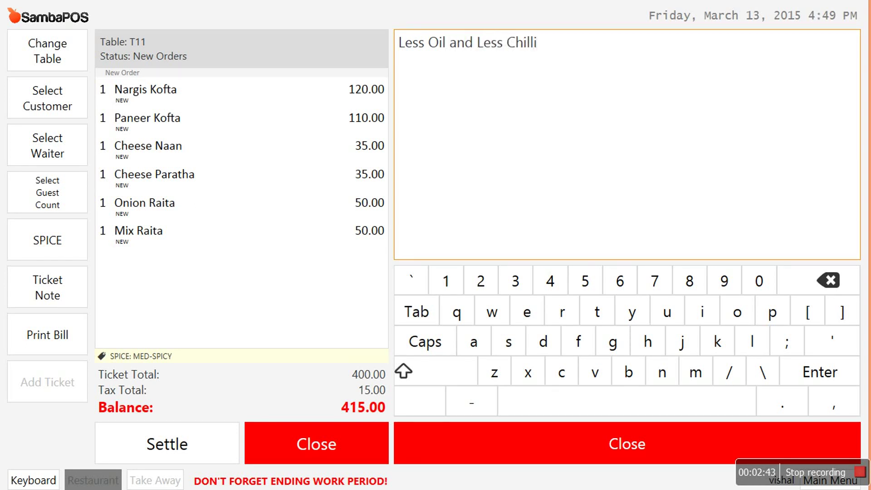
{"action": "left_click", "coordinate": [502, 435]}
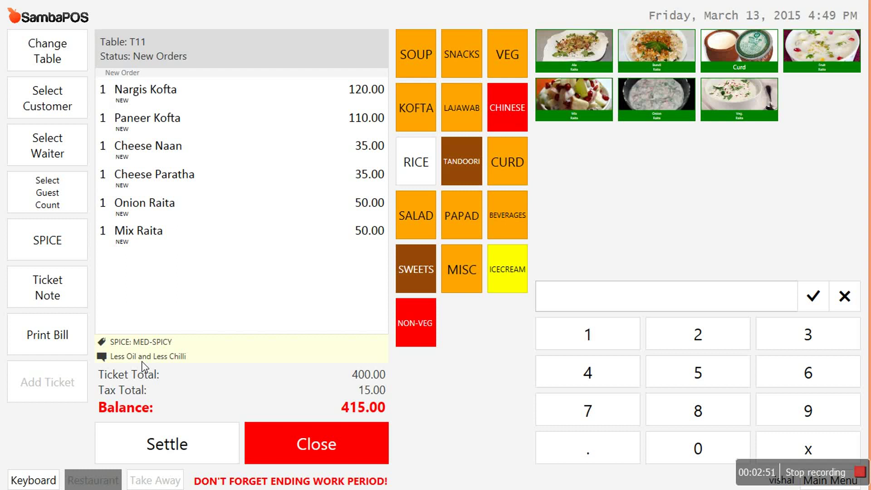
{"action": "left_click", "coordinate": [58, 192]}
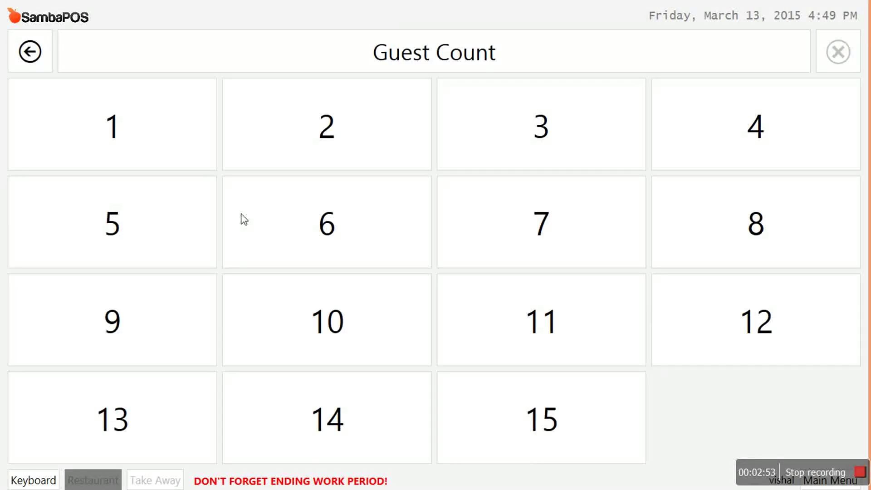
{"action": "left_click", "coordinate": [509, 140]}
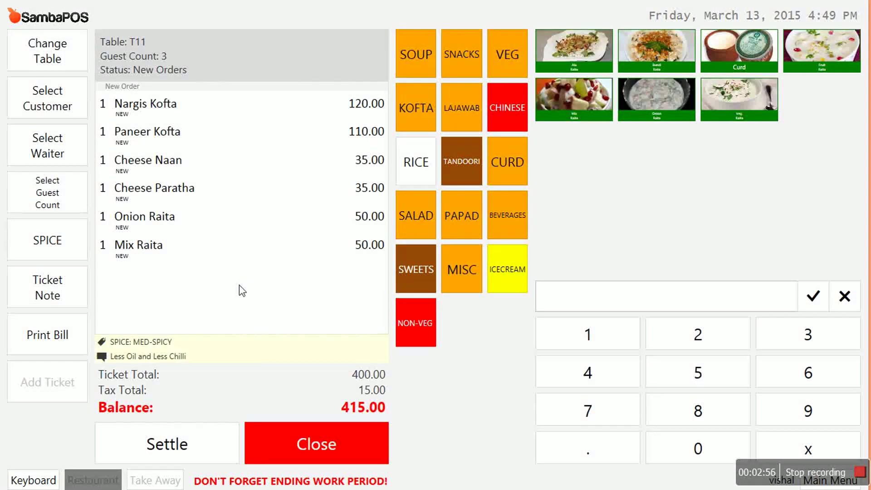